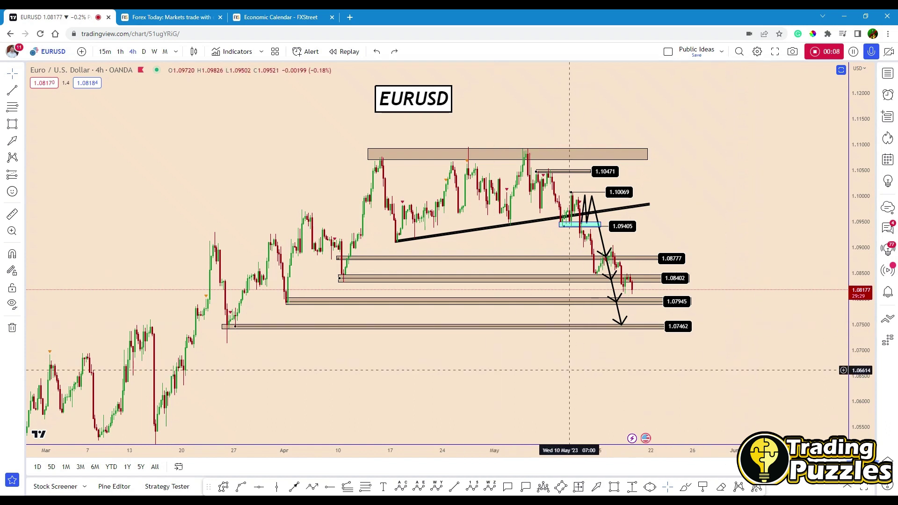
- Review the May 2 published idea on EURUSD's possible bearish move ahead of FOMC, play its chart forward, and close it
scroll(545, 172, "up", 2)
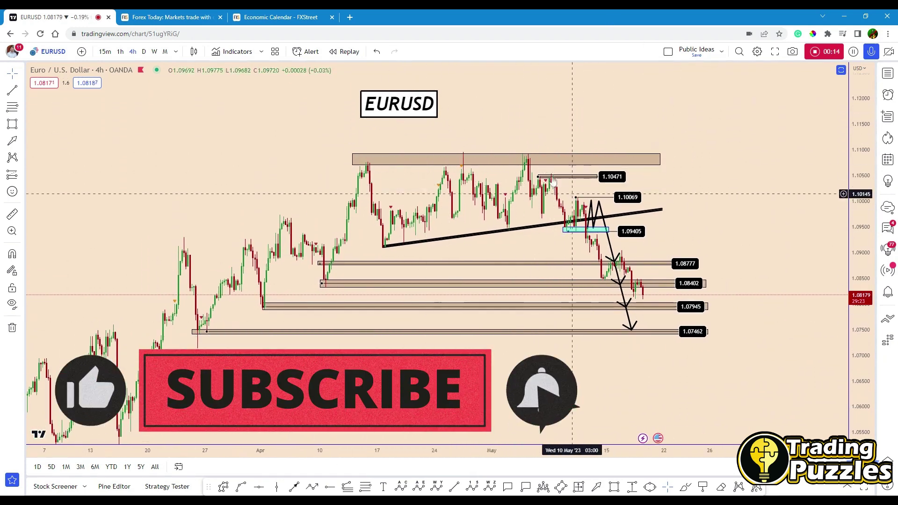
left_click(507, 199)
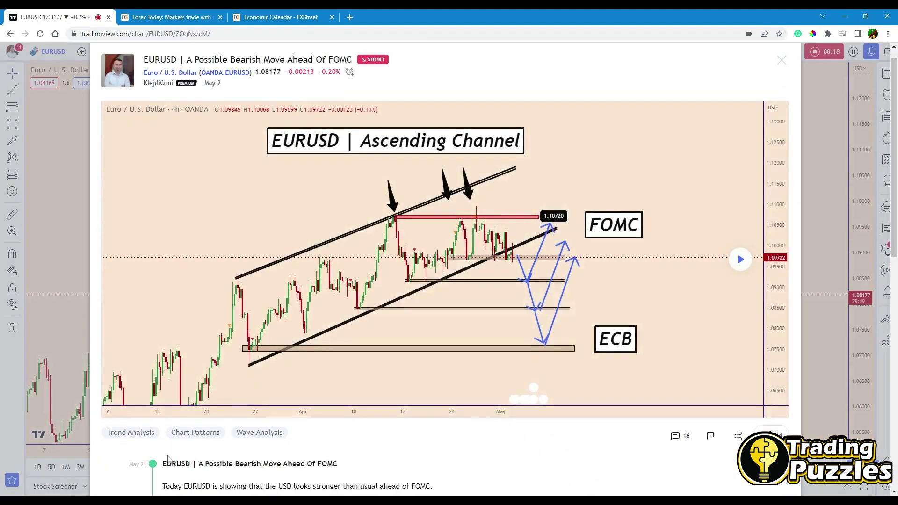
scroll(145, 444, "down", 1)
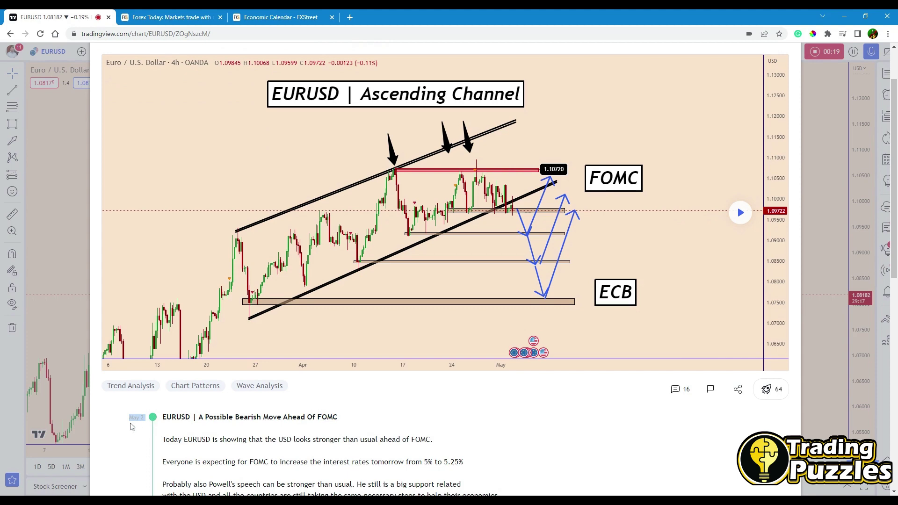
scroll(741, 278, "up", 1)
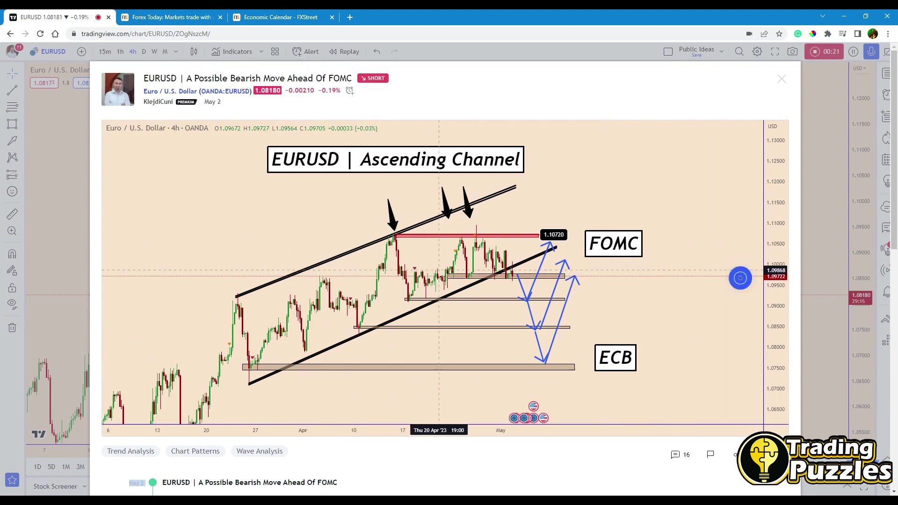
left_click(740, 278)
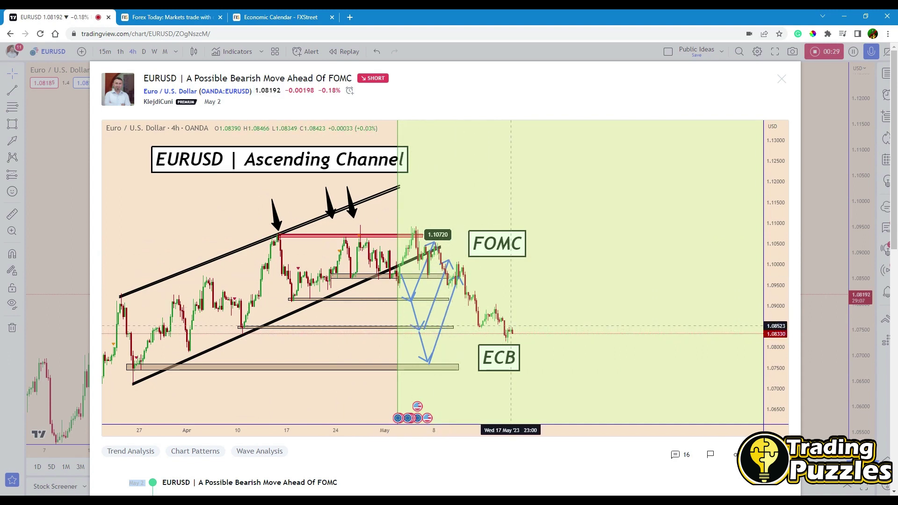
left_click(781, 80)
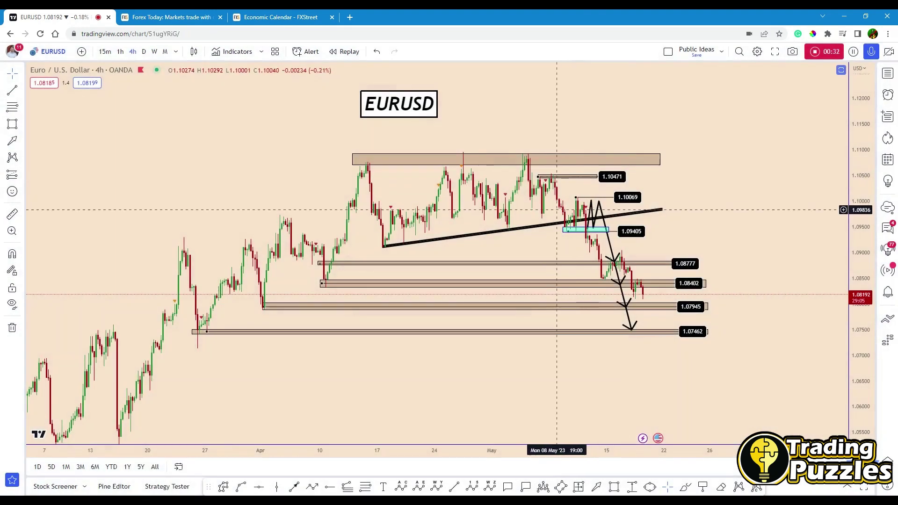
- Review the end of the video in the published idea "EURUSD: Not Much Change After FOMC and ECB", up to 2:49, and close it
left_click(548, 186)
left_click(580, 409)
left_click(656, 408)
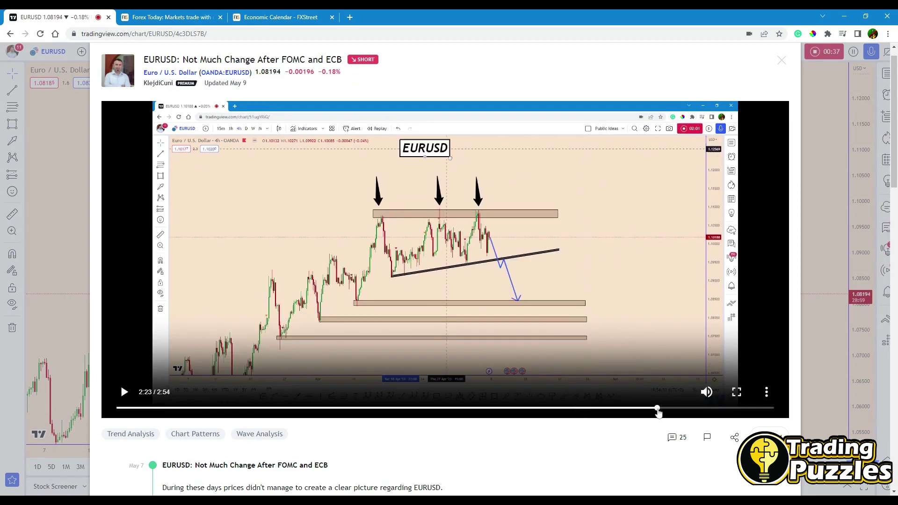
left_click(717, 409)
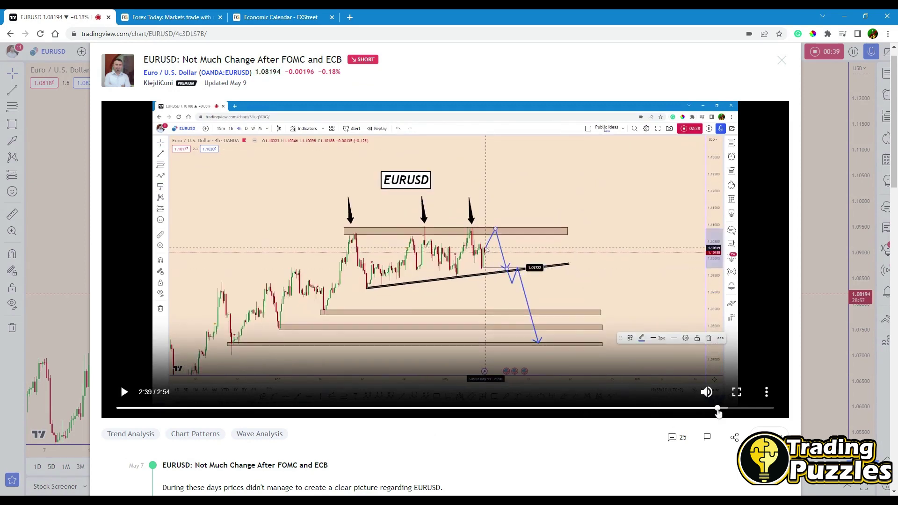
left_click(737, 409)
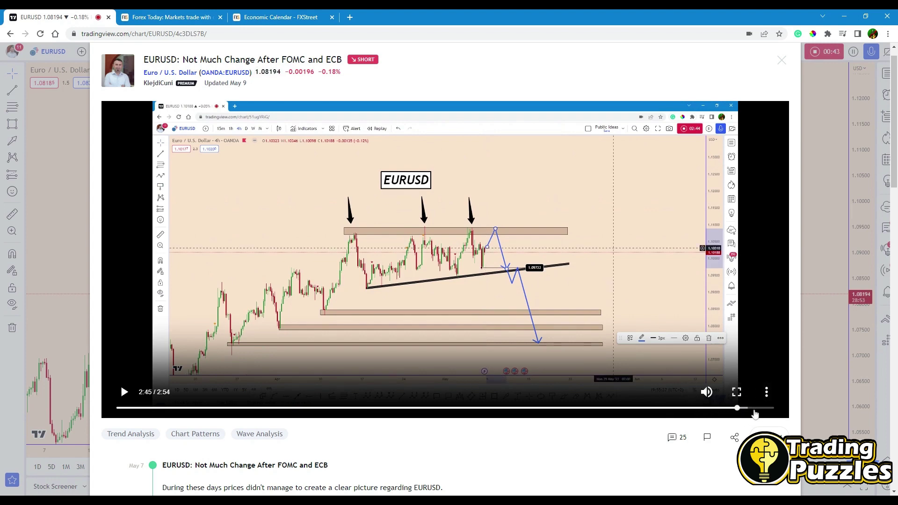
left_click(755, 408)
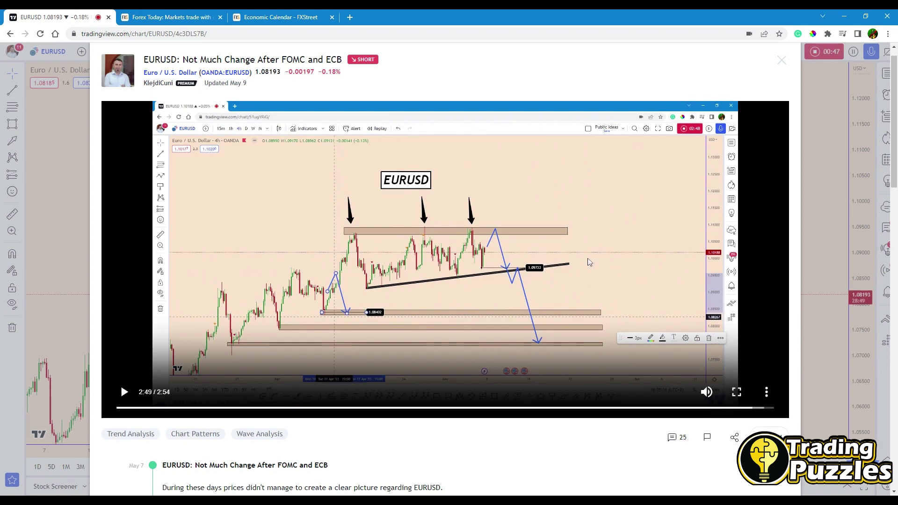
key("Escape")
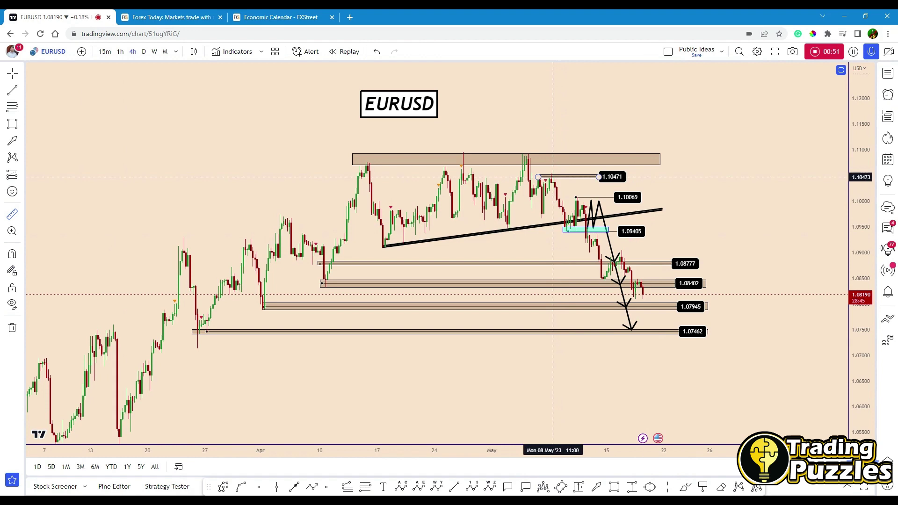
- Measure the price range from the 1.10471 level down to the recent lows, and delete the measurement
left_click(632, 487)
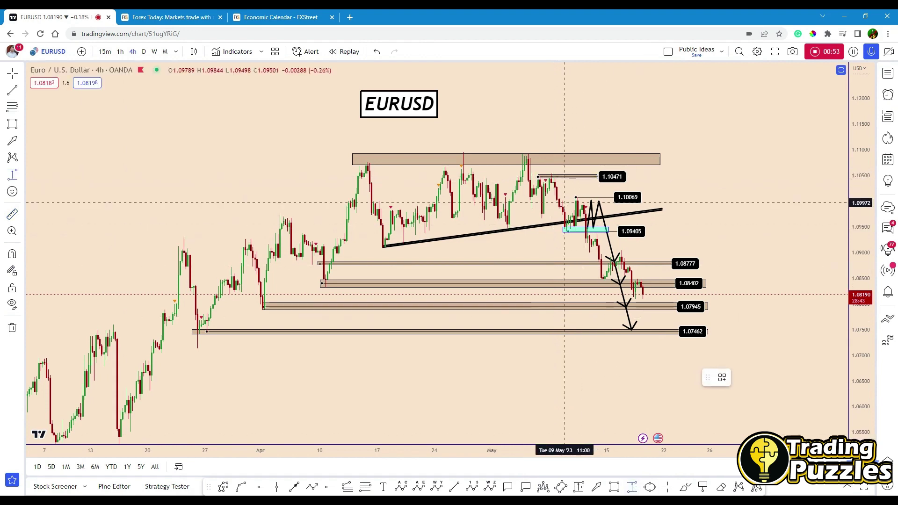
left_click(547, 177)
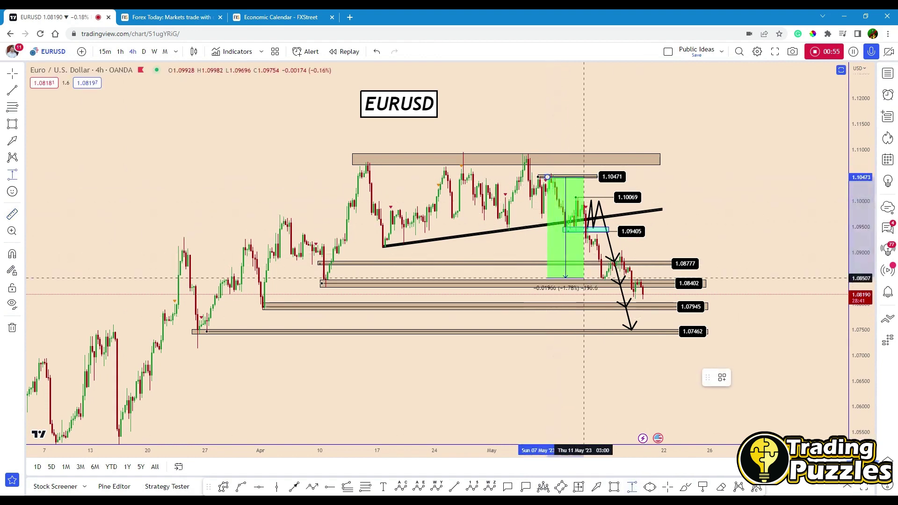
left_click(599, 298)
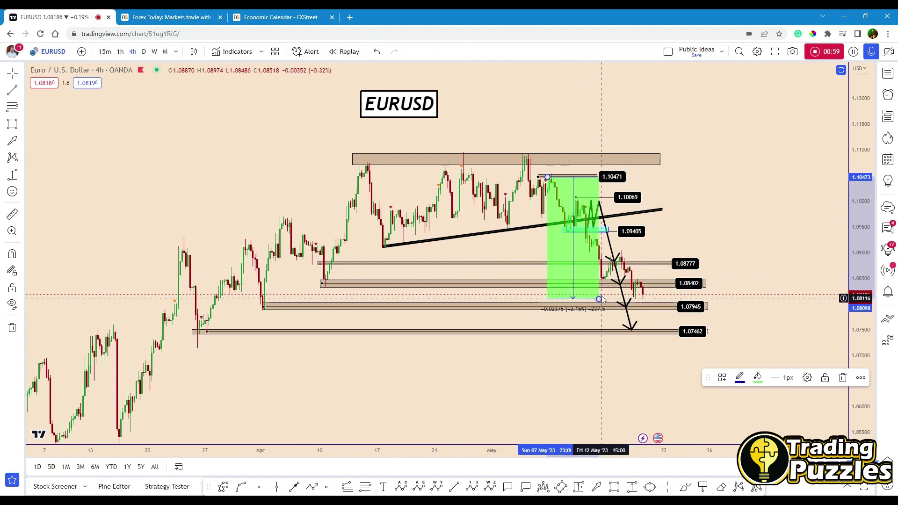
left_click(555, 287)
left_click(555, 289)
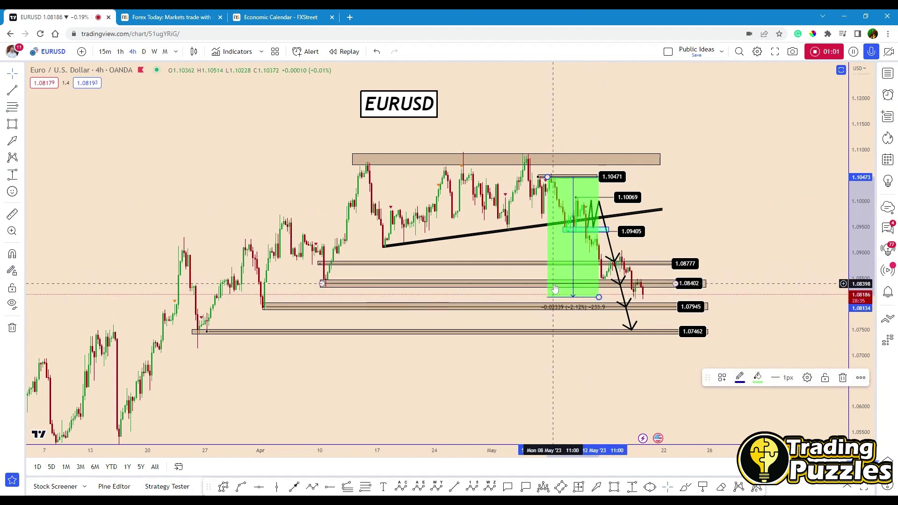
key("Delete")
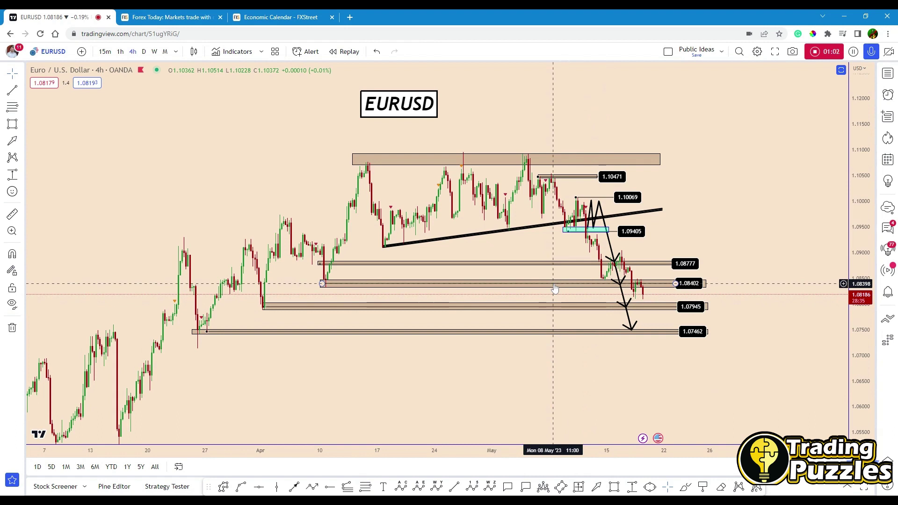
- Delete the black zigzag projection and its downward arrows from the May decline
left_click(611, 252)
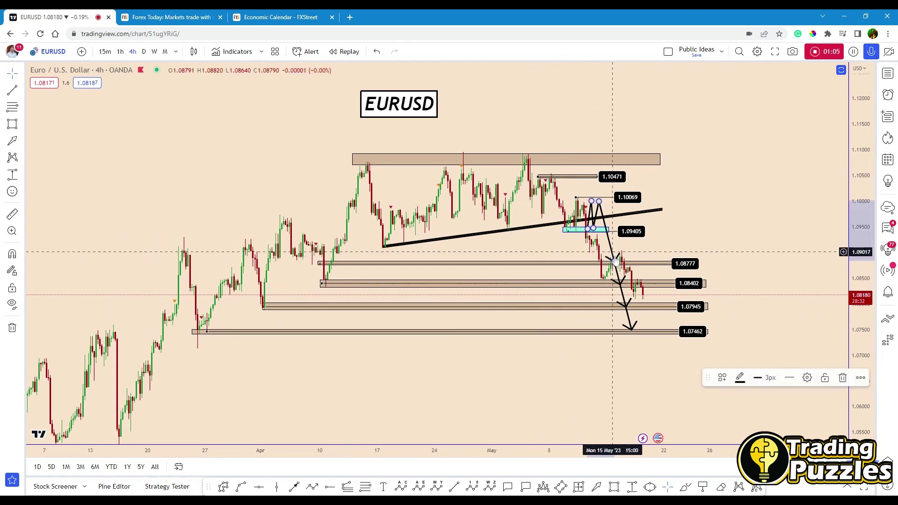
key("Delete")
left_click(617, 274)
key("Delete")
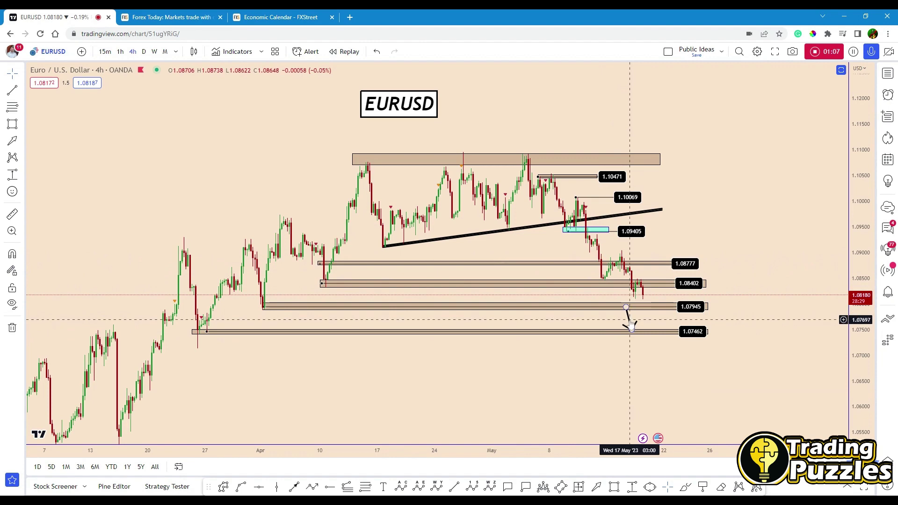
- Review the video in the published idea "Is EURUSD Ready to Change The Trend Direction?" around 2:28, and close it
left_click(587, 209)
left_click(618, 408)
left_click(555, 232)
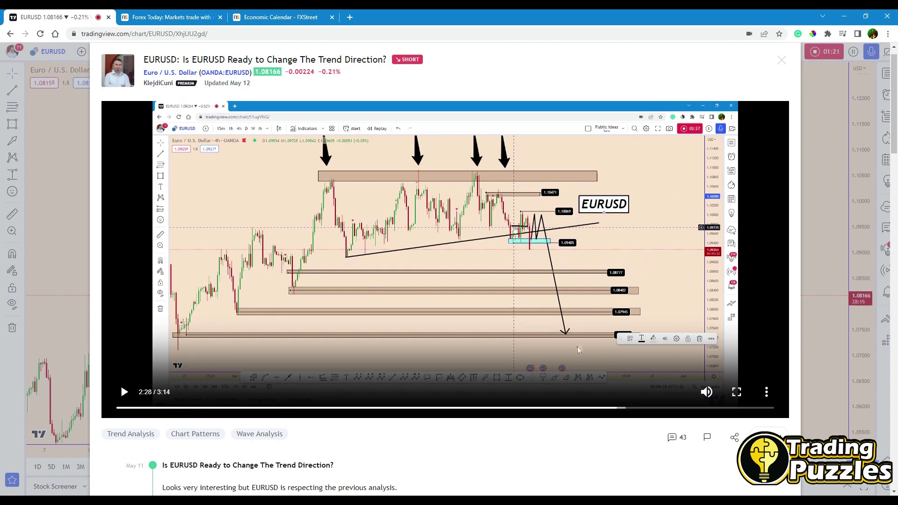
key("Escape")
- Mark the three March and April pullbacks into the 1.08402, 1.07945 and 1.07462 zones with matching yellow ellipses
scroll(594, 252, "up", 1)
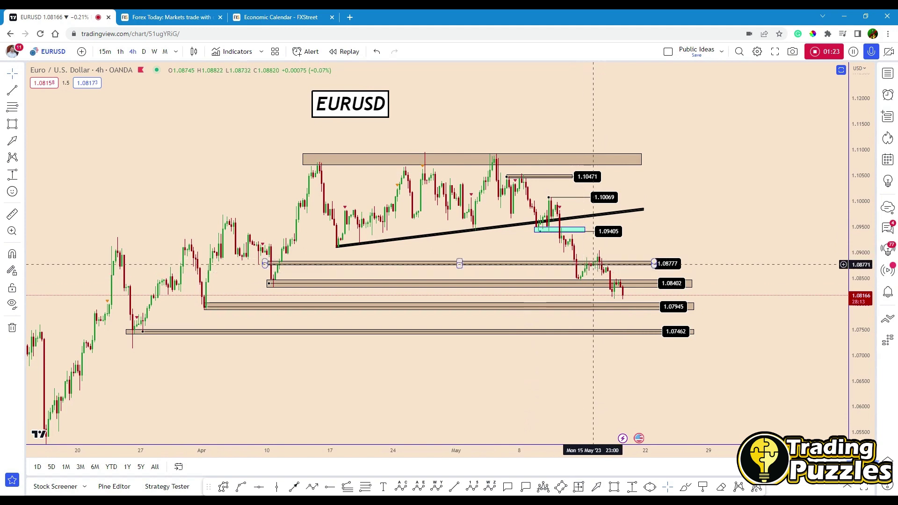
scroll(653, 306, "down", 1)
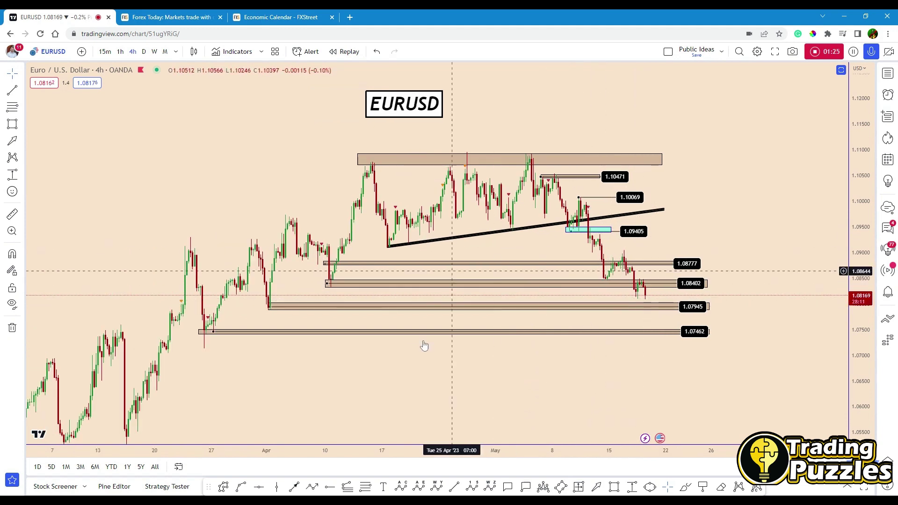
scroll(722, 359, "down", 3)
left_click_drag(865, 428, 865, 437)
left_click_drag(842, 391, 838, 392)
left_click_drag(869, 418, 863, 409)
left_click(650, 487)
left_click(330, 209)
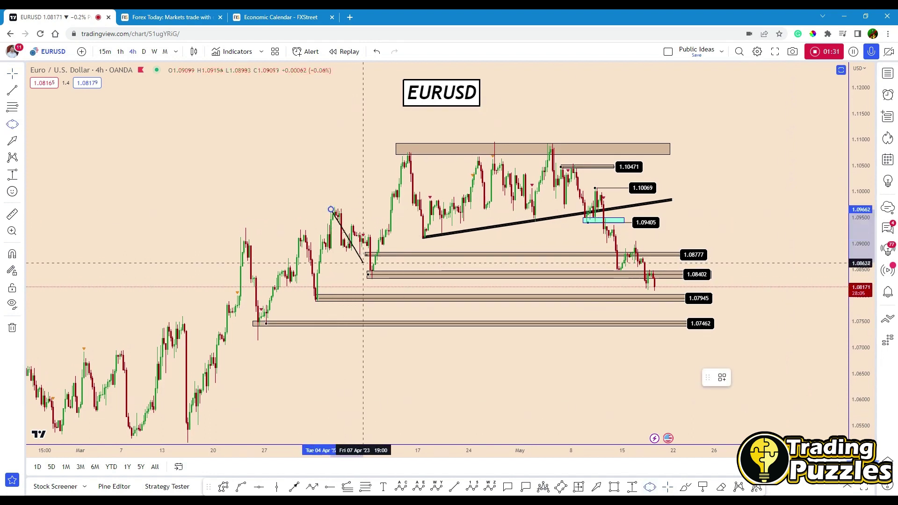
left_click(372, 275)
left_click(328, 216)
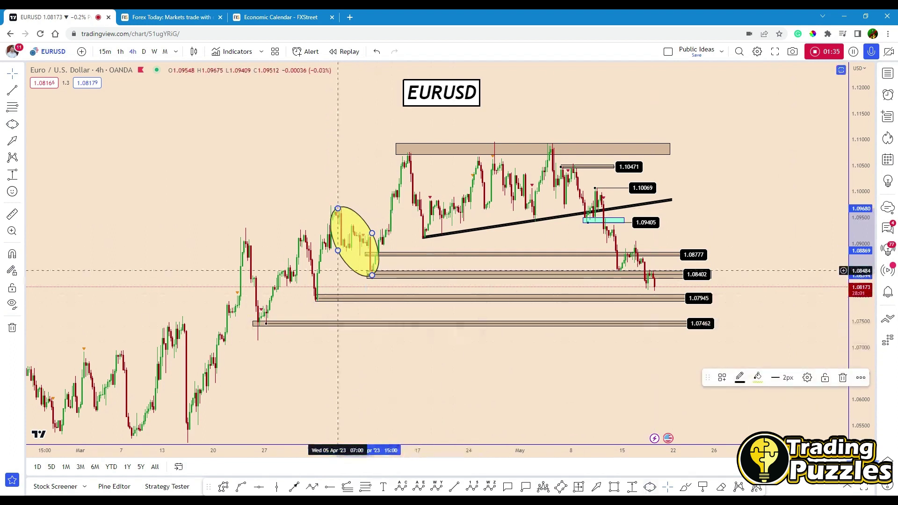
left_click_drag(348, 270, 301, 290)
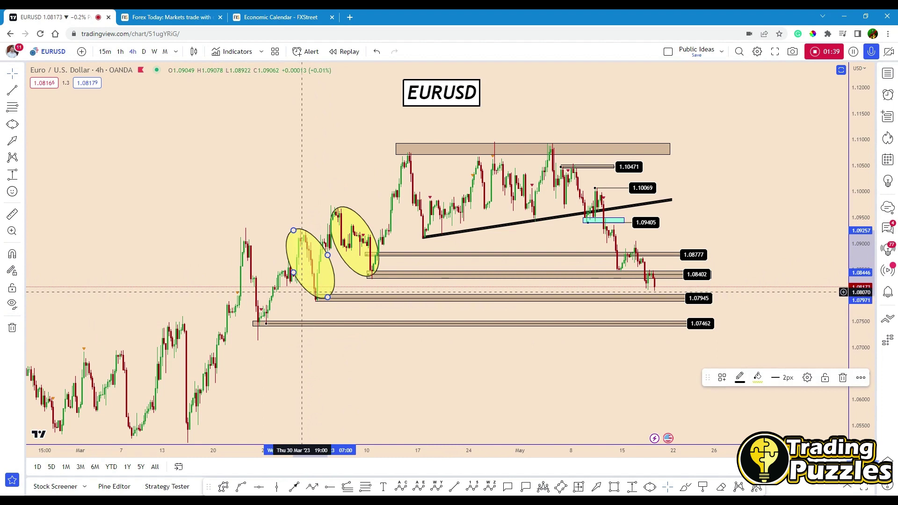
left_click_drag(307, 293, 247, 310)
- Brush a trace of the price swings since late March, undo it, and sketch and undo a projected fall below 1.07462
mouse_move(233, 247)
left_mouse_down()
mouse_move(242, 233)
mouse_move(257, 304)
mouse_move(292, 269)
mouse_move(303, 231)
mouse_move(320, 301)
mouse_move(330, 213)
mouse_move(371, 274)
mouse_move(401, 149)
mouse_move(424, 245)
mouse_move(504, 216)
mouse_move(553, 181)
left_mouse_up()
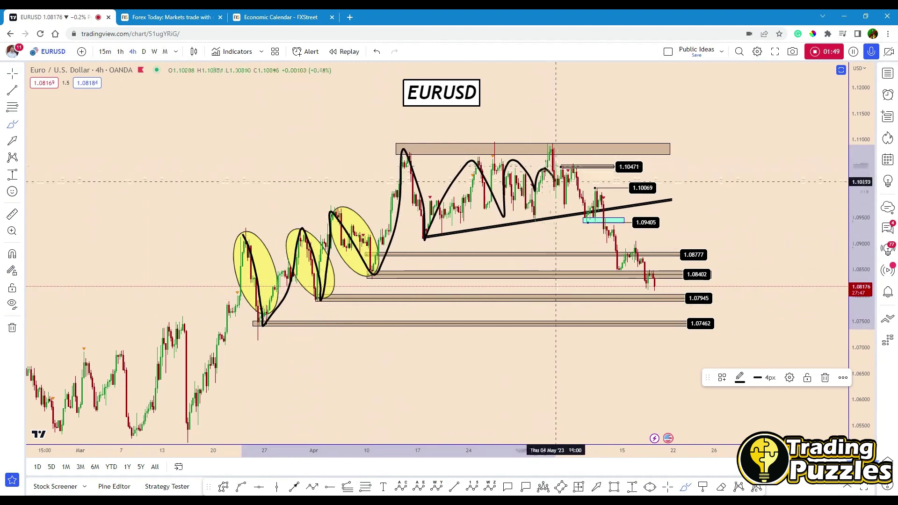
key("ctrl+z")
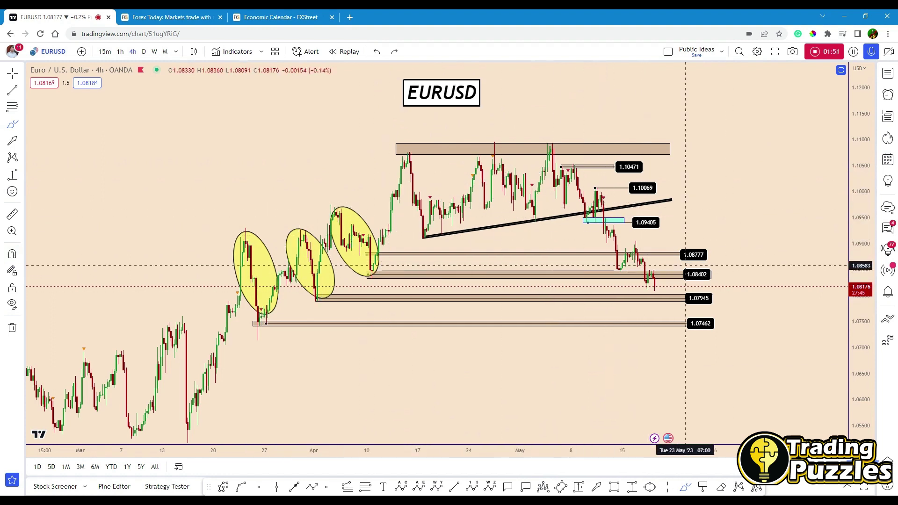
left_click_drag(656, 287, 711, 420)
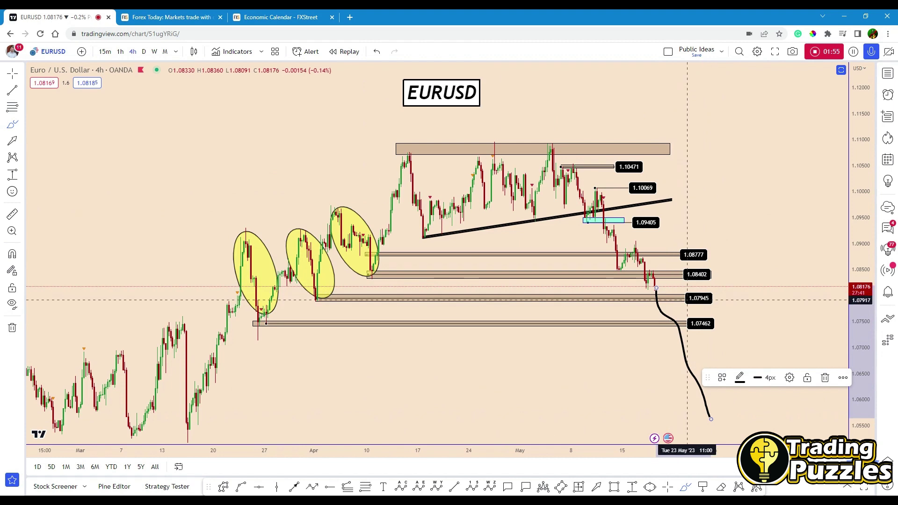
key("ctrl+z")
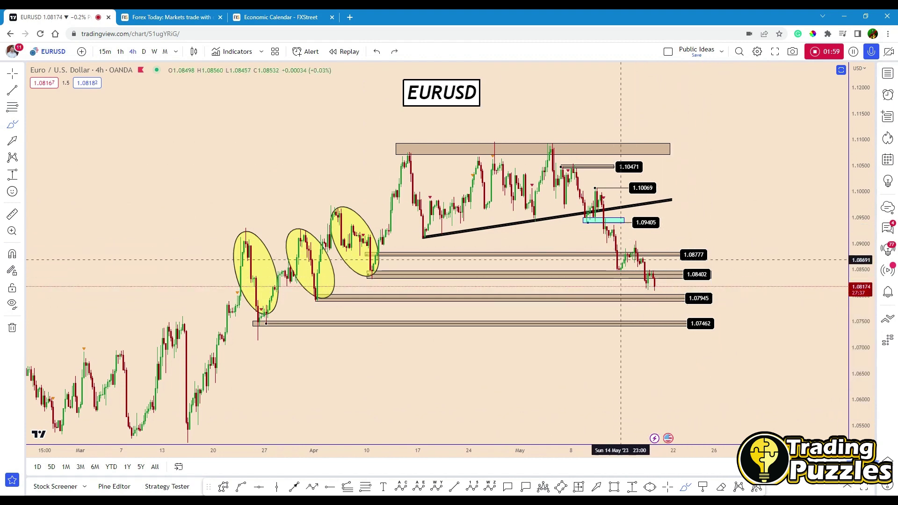
- Circle the April low at the 1.08402 zone with the Brush, and try freehand marks for the May rebound and a rise toward 1.09405
mouse_move(380, 271)
left_mouse_down()
mouse_move(363, 277)
mouse_move(372, 272)
left_mouse_up()
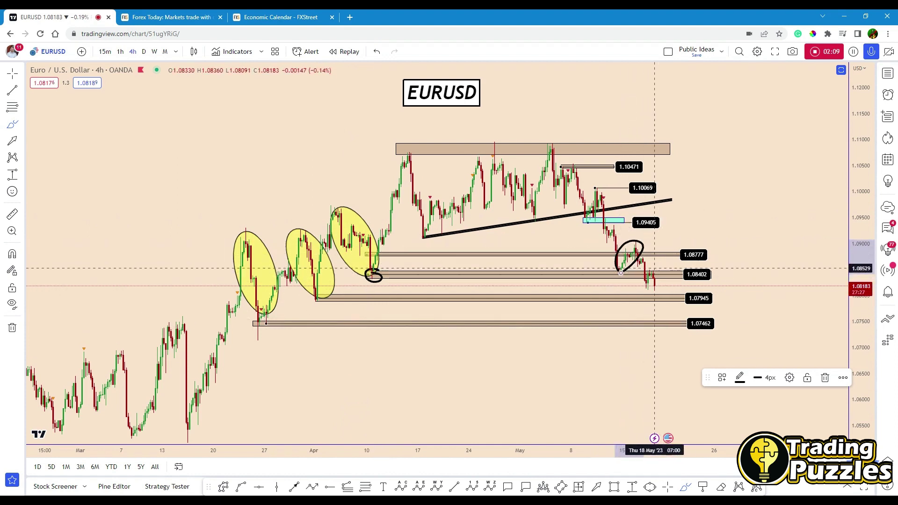
left_click_drag(646, 247, 661, 213)
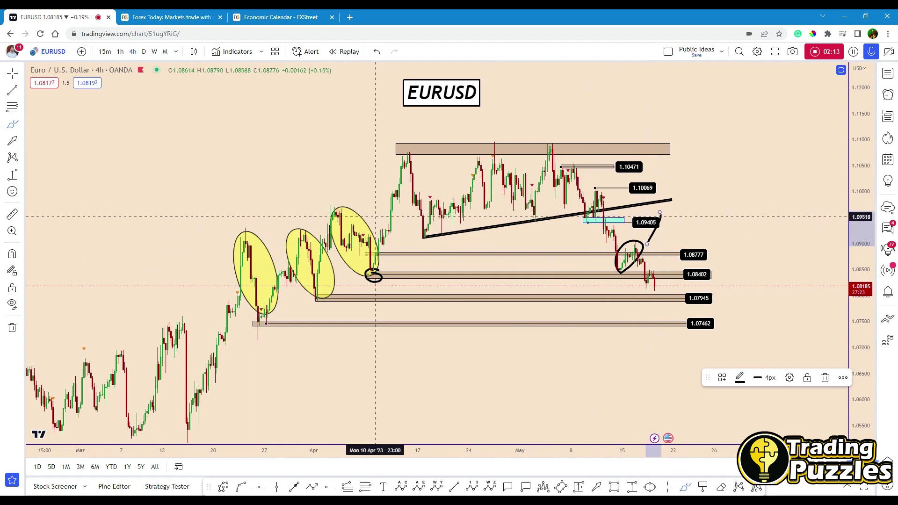
left_click_drag(594, 221, 685, 222)
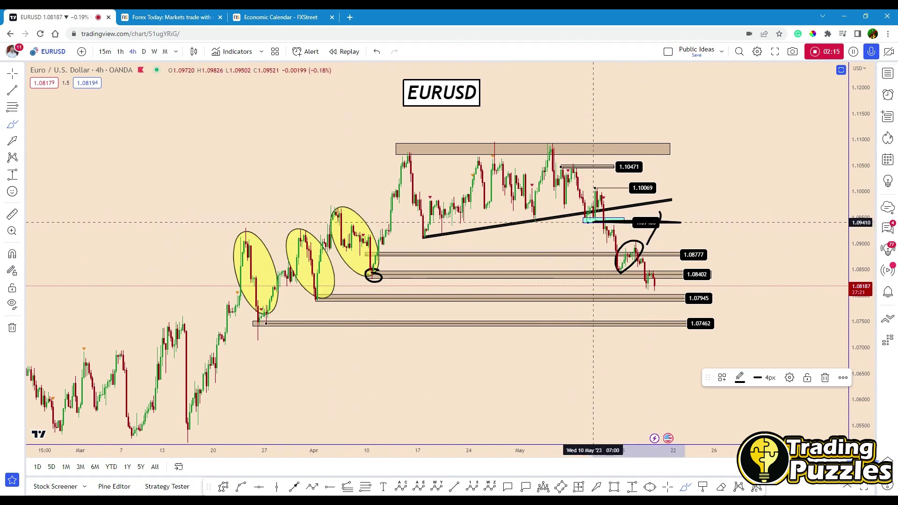
key("ctrl+z")
key("ctrl+z")
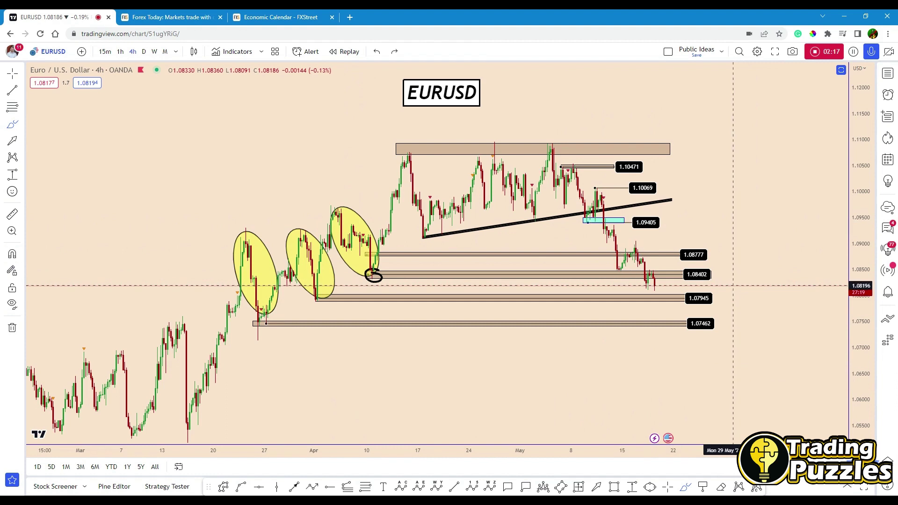
- Try Brush marks for the drop from 1.08777, the low at the 1.07945 zone and a rebound, and undo them
left_click_drag(640, 252, 648, 287)
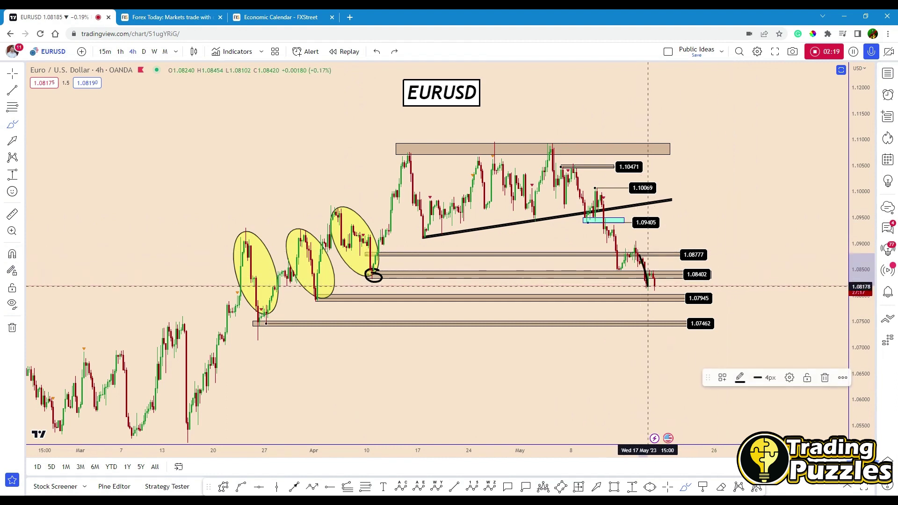
mouse_move(329, 294)
left_mouse_down()
mouse_move(319, 297)
mouse_move(331, 302)
left_mouse_up()
left_click_drag(654, 295, 678, 253)
key("ctrl+z")
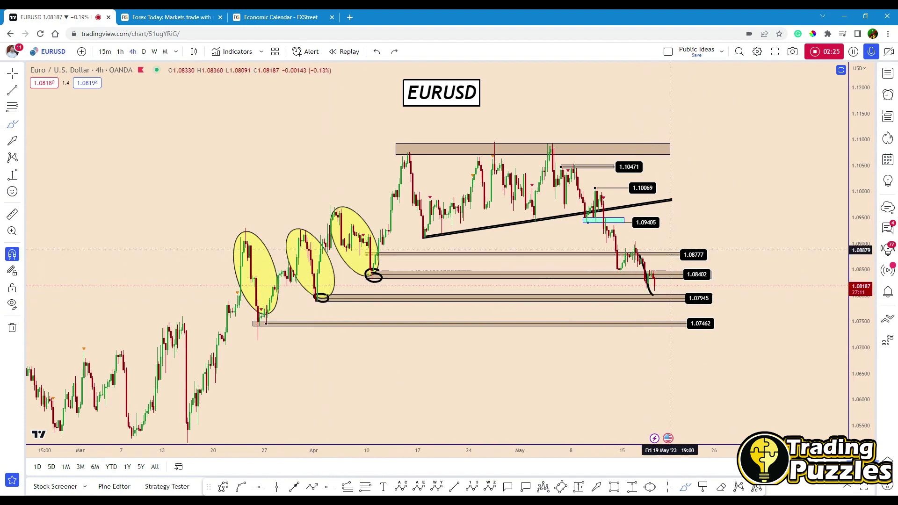
key("ctrl+z")
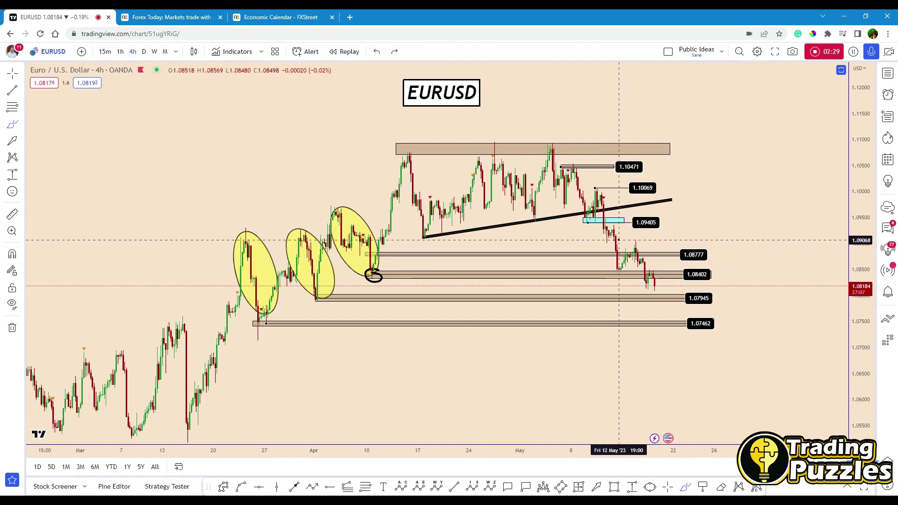
- Draw a resistance rectangle at the mid-May highs, spanning about 1.08933 to 1.09041 from 12 May to 30 May
left_click(618, 240)
left_click(614, 486)
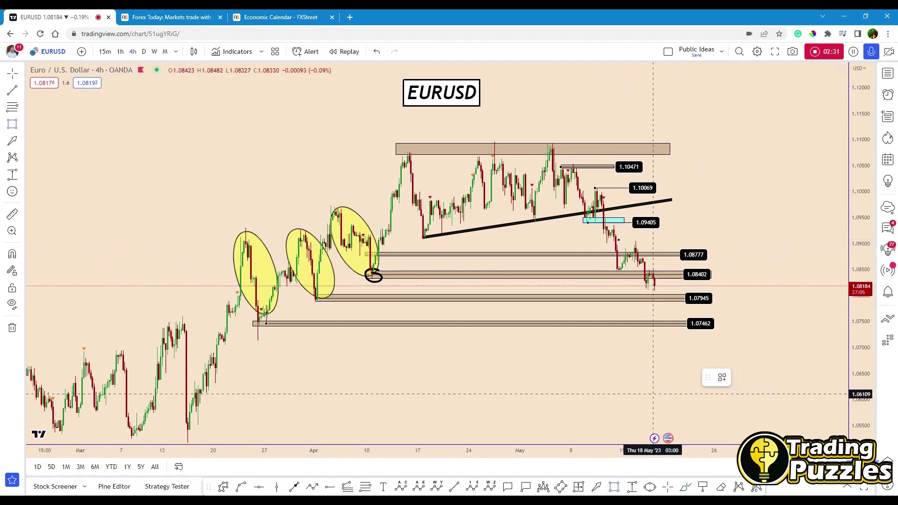
left_click(613, 242)
left_click(740, 247)
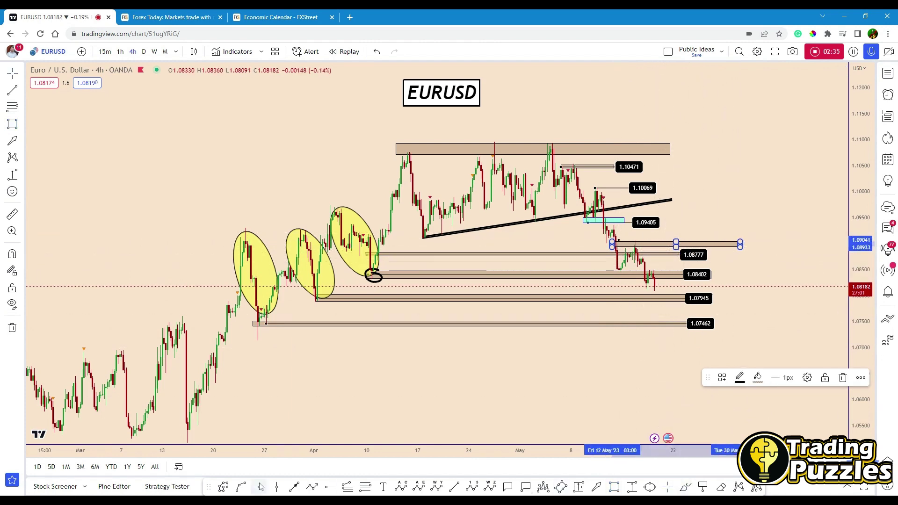
- Draw two blue path arrows projecting a rise from the current price to the new resistance rectangle and a fall to the 1.07462 zone
left_click(295, 487)
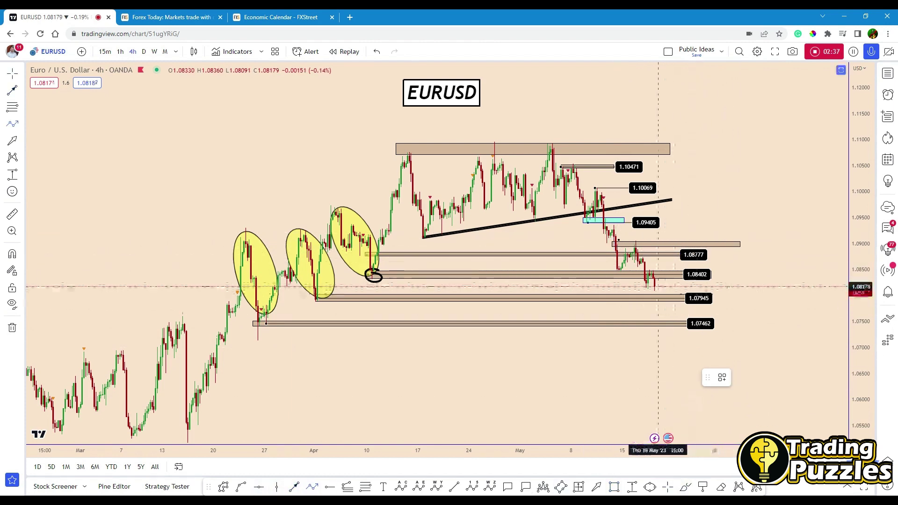
left_click(658, 288)
left_click(674, 247)
left_click_drag(657, 282, 597, 282)
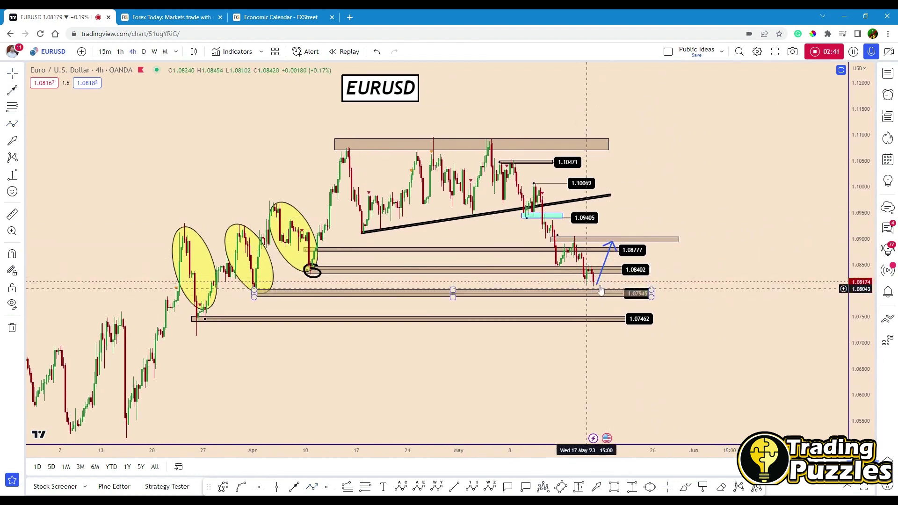
left_click(311, 487)
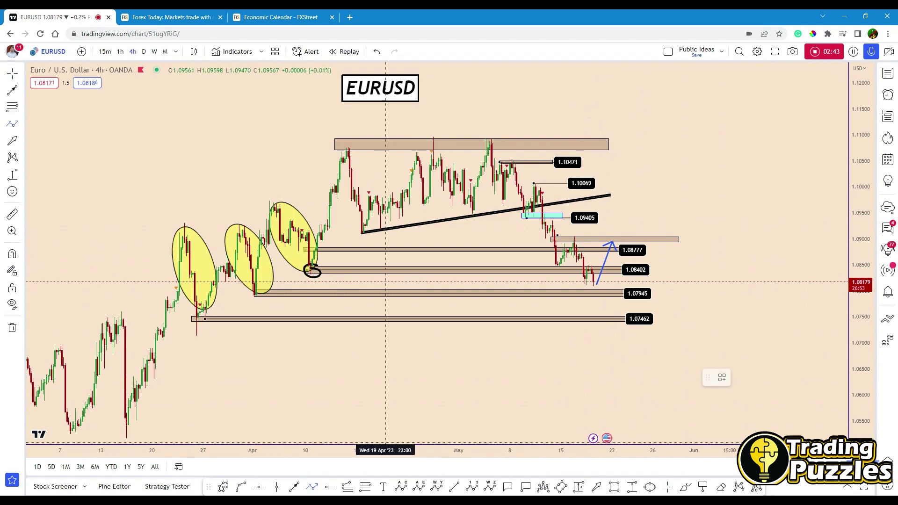
left_click(611, 240)
double_click(634, 319)
left_click(689, 277)
- Move the 1.08777, 1.08402 and 1.07945 price labels clear of the projected path arrows
left_click(642, 251)
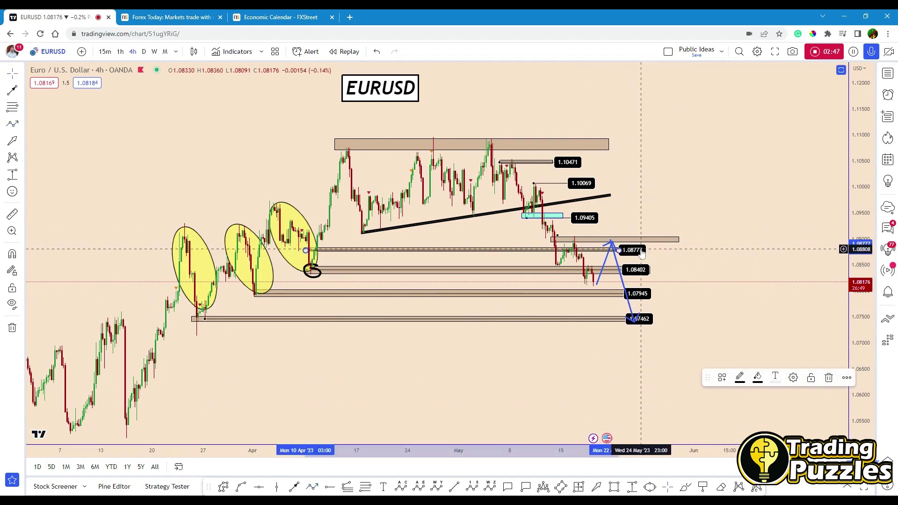
left_click_drag(642, 253, 672, 270)
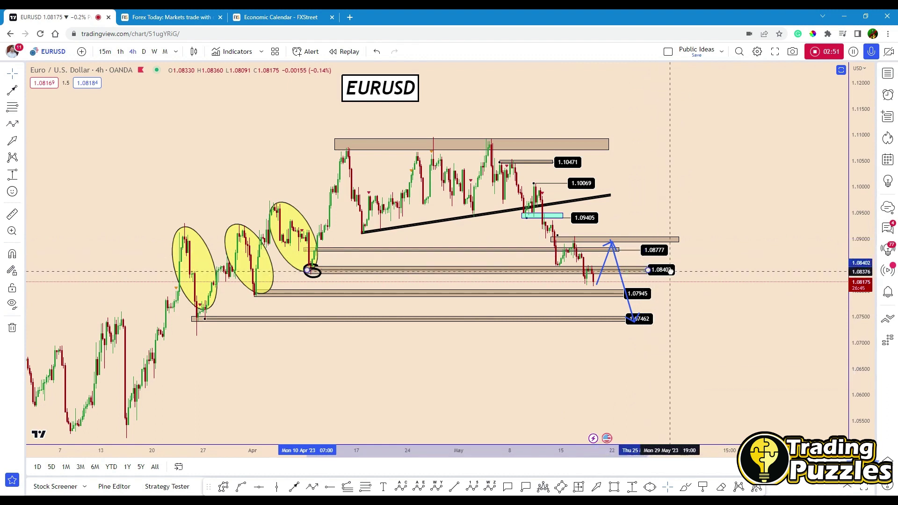
left_click_drag(639, 296, 668, 296)
- Move the 1.07462 label past the falling arrow, and adjust the 1.07462 and 1.08777 zones to fit their labels
left_click(650, 321)
left_click(642, 330)
left_click(647, 322)
mouse_move(652, 322)
left_mouse_down()
mouse_move(675, 326)
mouse_move(666, 321)
mouse_move(673, 319)
left_mouse_up()
left_click(654, 331)
left_click(647, 319)
left_click(619, 250)
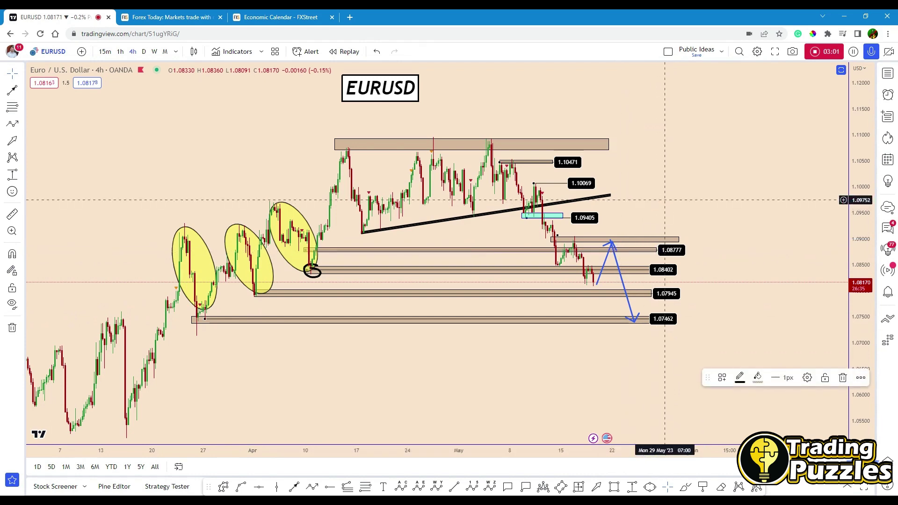
- Switch the chart to the daily timeframe and move the EURUSD title higher above the upper resistance zone
left_click_drag(673, 199, 745, 208)
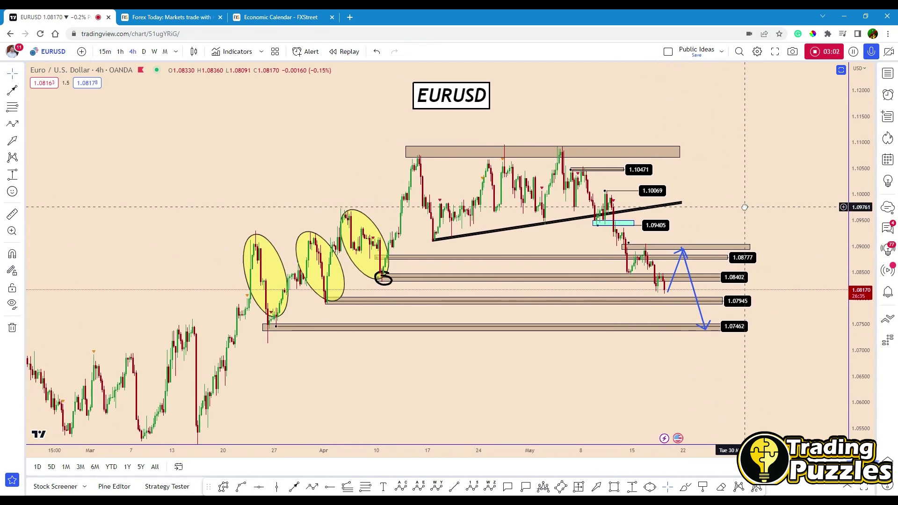
left_click(144, 51)
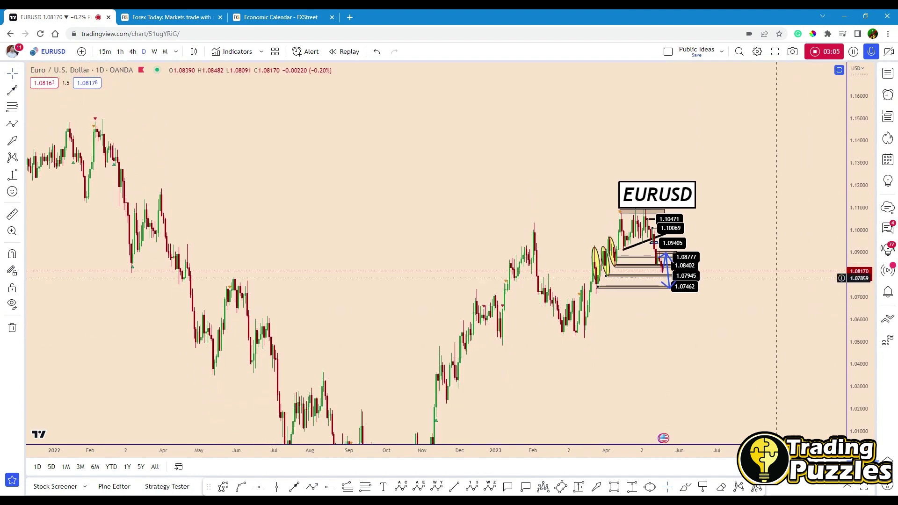
scroll(668, 207, "up", 2)
left_click_drag(655, 182, 649, 170)
scroll(760, 261, "up", 2)
left_click_drag(759, 261, 779, 217)
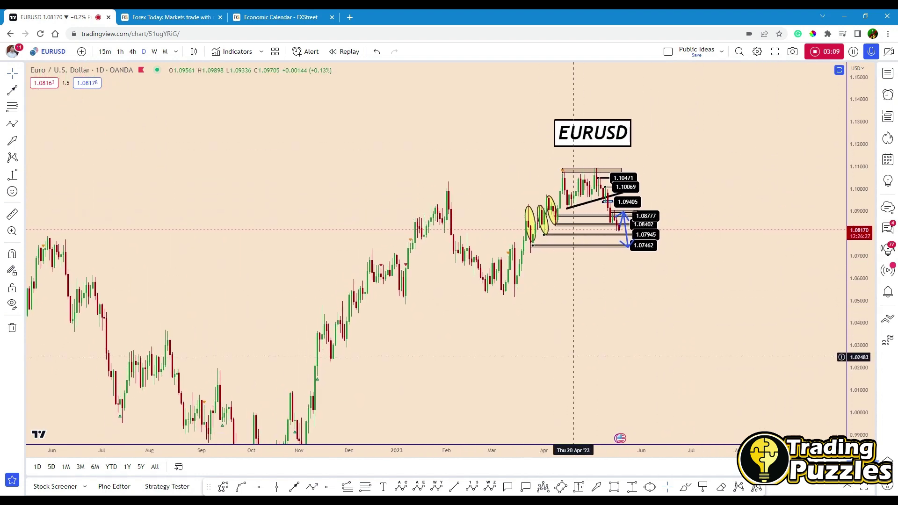
left_click_drag(864, 343, 864, 361)
left_click_drag(628, 349, 621, 312)
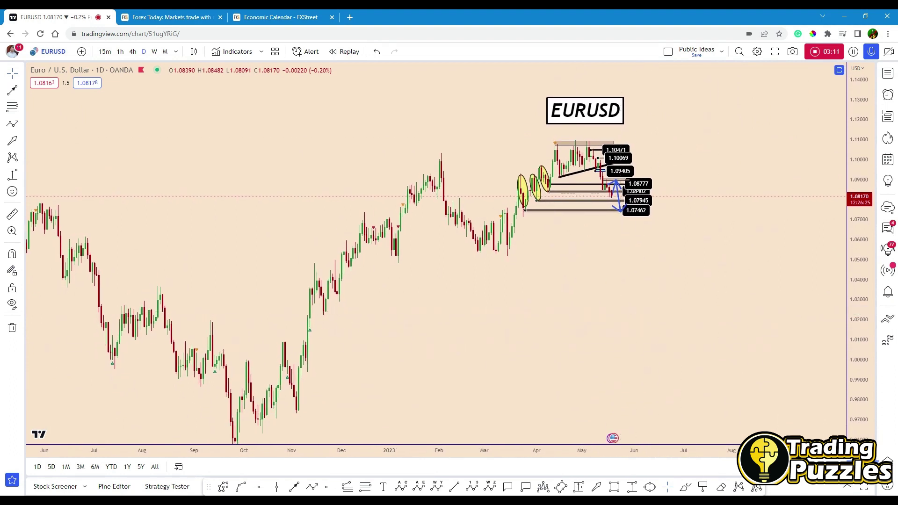
left_click_drag(864, 361, 863, 372)
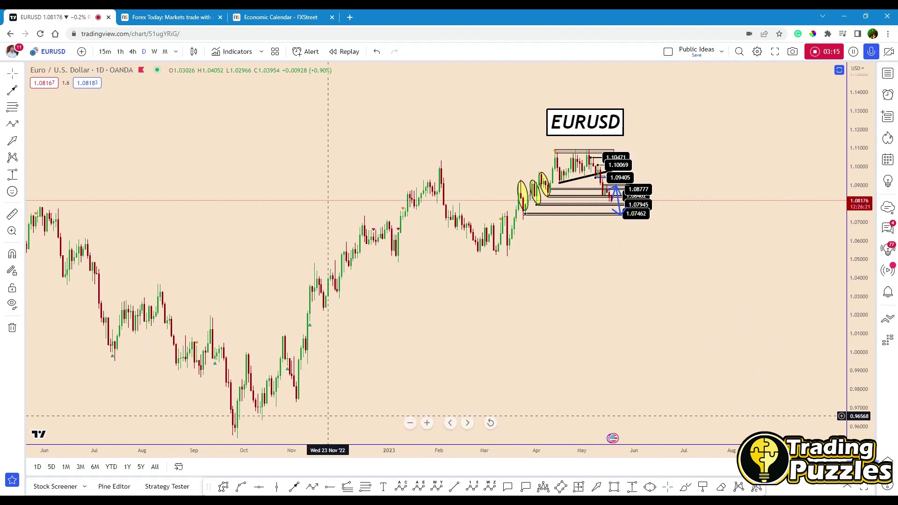
- Draw an Elliott Impulse Wave (1) to (5) from the September 2022 low to the spring 2023 high, and move the EURUSD title above point (5)
left_click_drag(338, 406, 335, 397)
left_click_drag(208, 486, 161, 447)
left_click(424, 447)
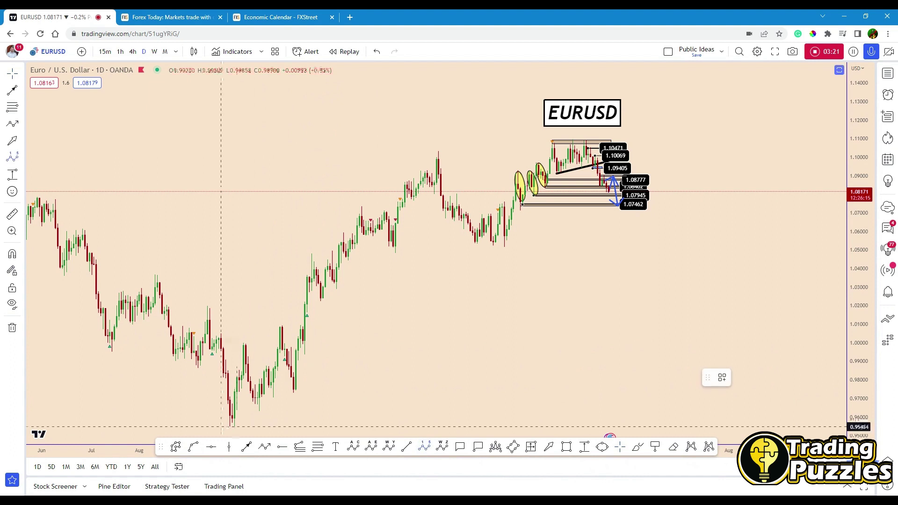
left_click(221, 431)
left_click(259, 324)
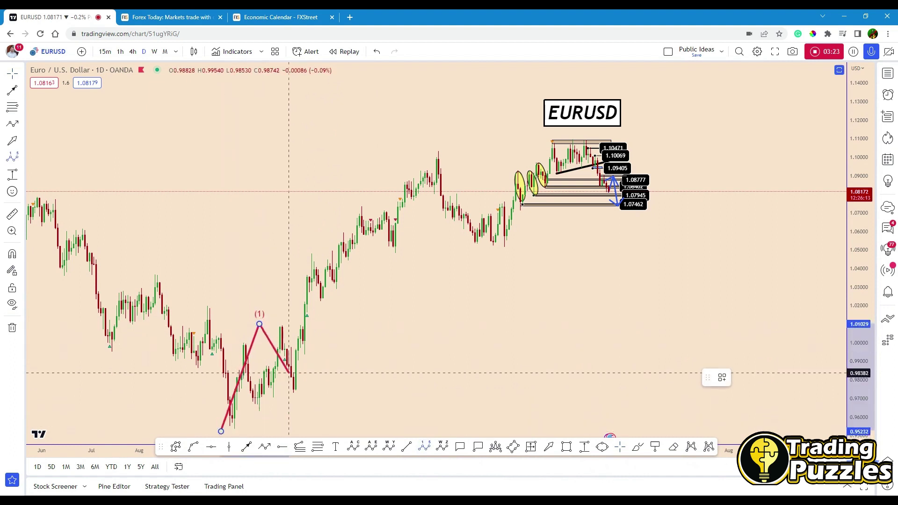
left_click(296, 398)
left_click(432, 151)
left_click(477, 246)
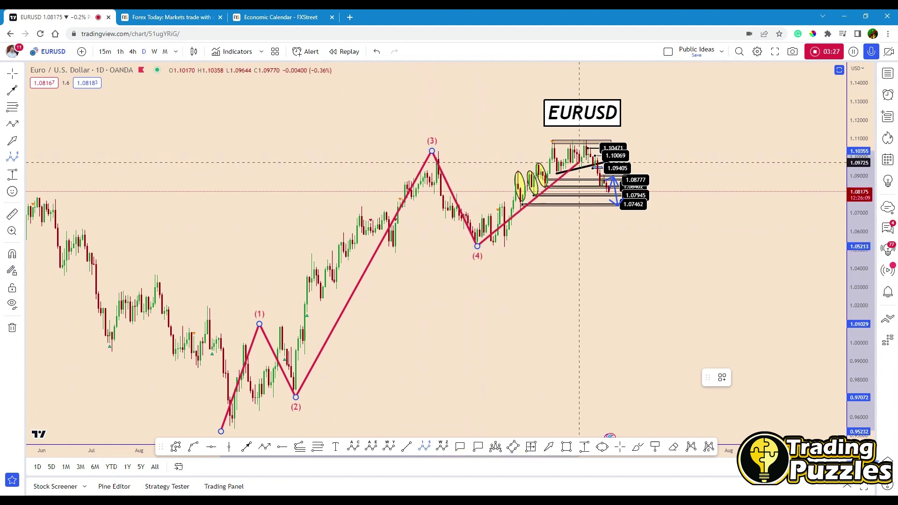
left_click(591, 137)
left_click_drag(583, 123, 591, 106)
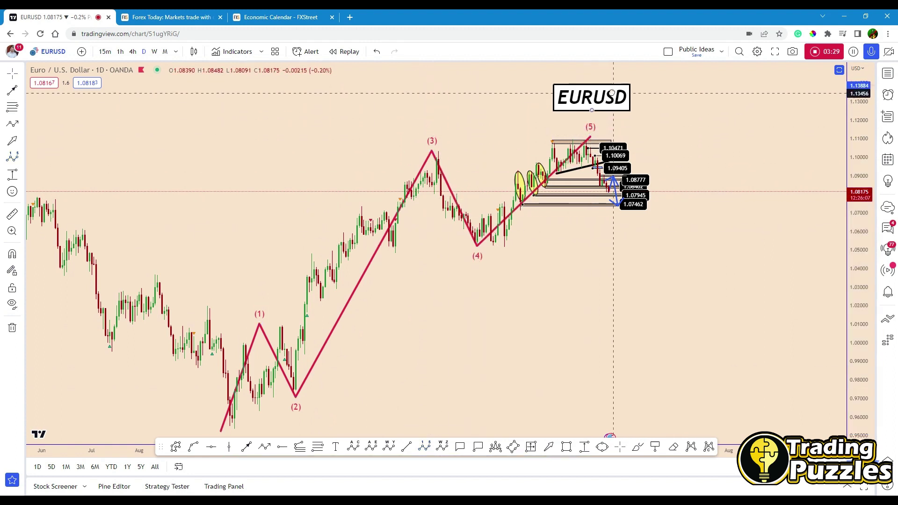
- Draw two rising trend lines along the lows and highs of the price swings between wave points (1) and (2), forming a channel
left_click_drag(354, 350, 364, 351)
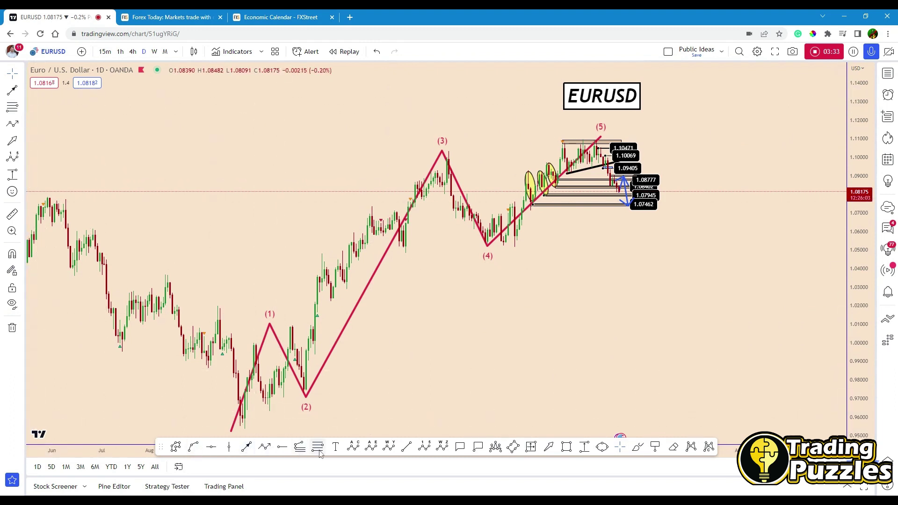
left_click(405, 447)
left_click(269, 412)
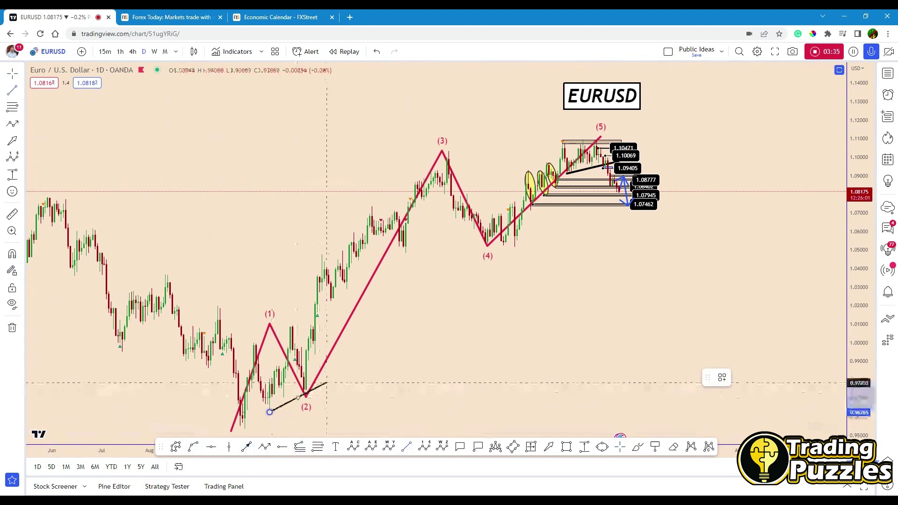
left_click(327, 379)
left_click(12, 91)
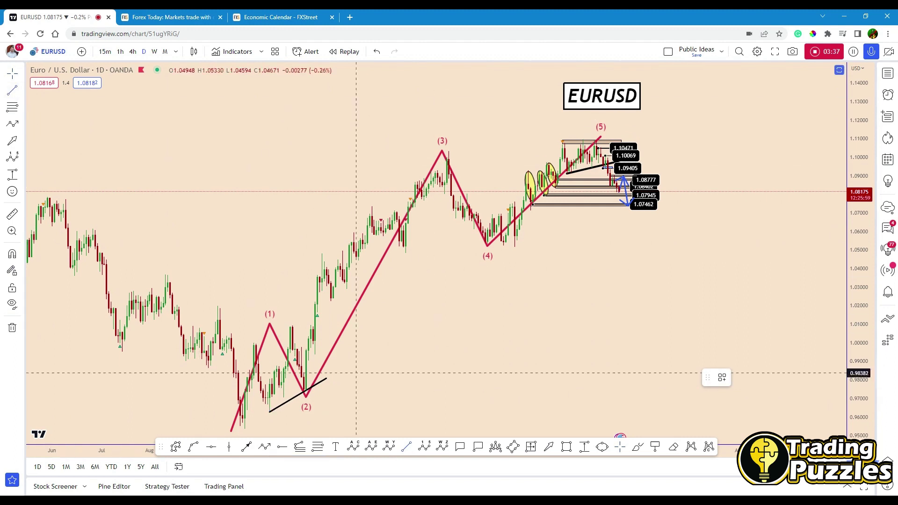
left_click(249, 347)
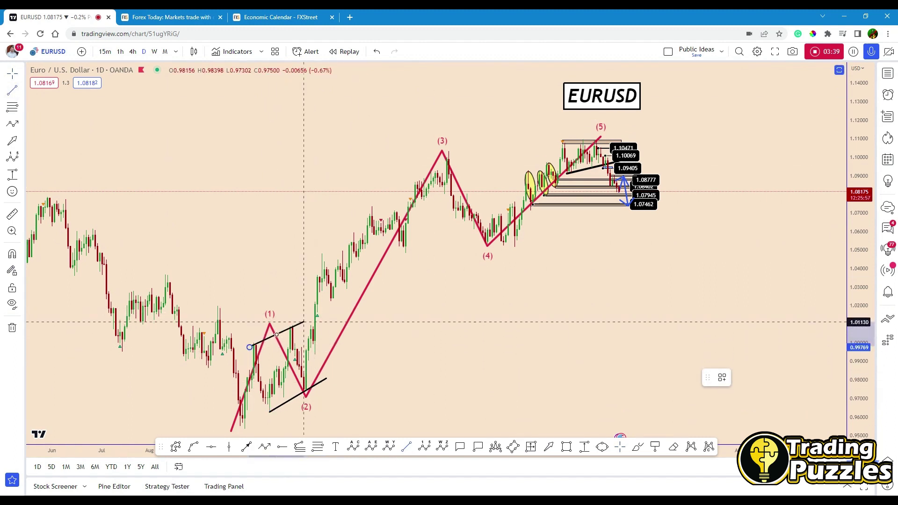
left_click(304, 322)
left_click(379, 376)
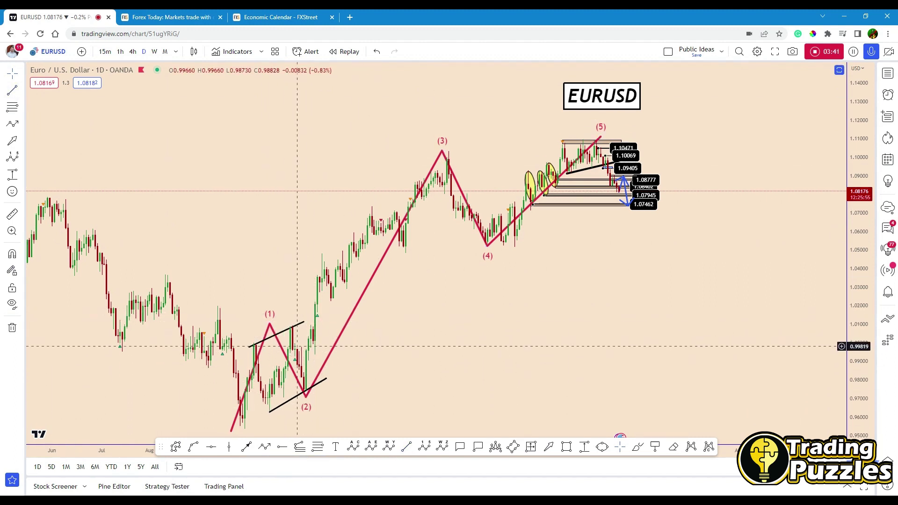
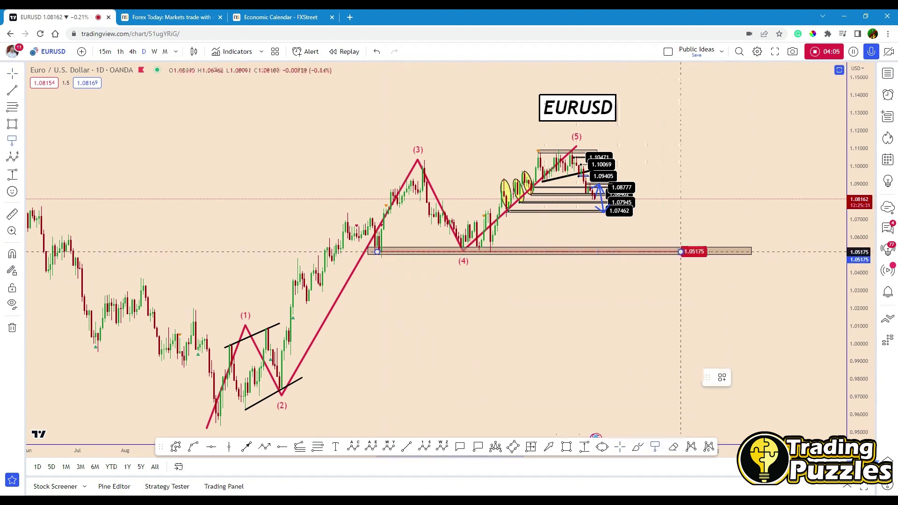
- Place a price label at 1.05017 on the lower edge of the long support zone under wave (4), with its callout near the zone's far end
left_click(727, 288)
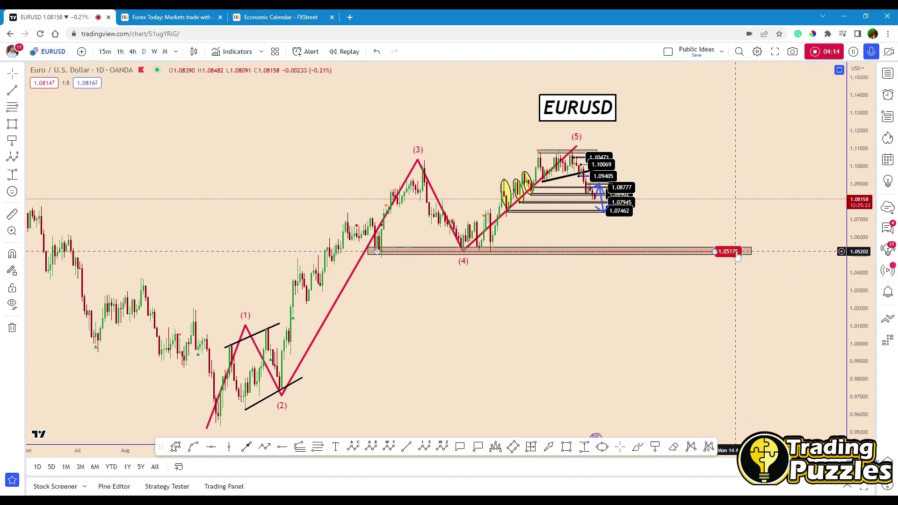
left_click_drag(671, 259, 674, 251)
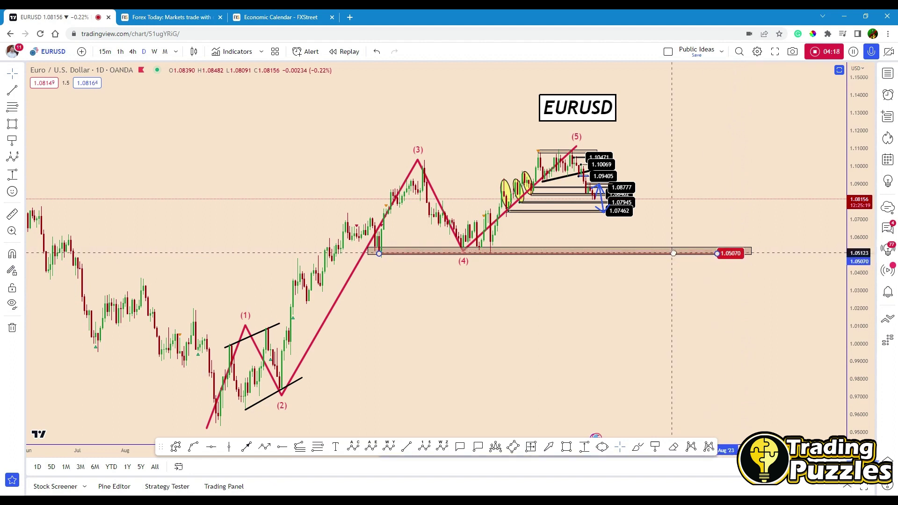
left_click_drag(674, 254, 675, 254)
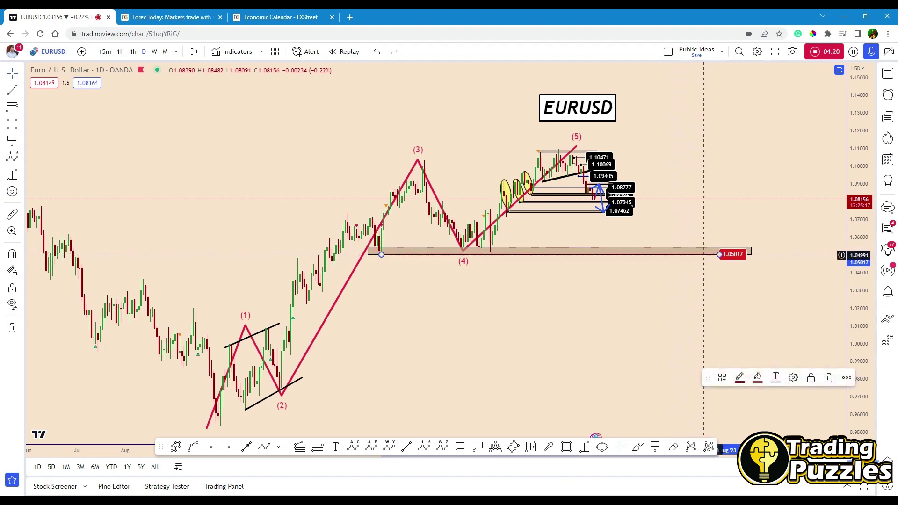
left_click_drag(736, 259, 752, 260)
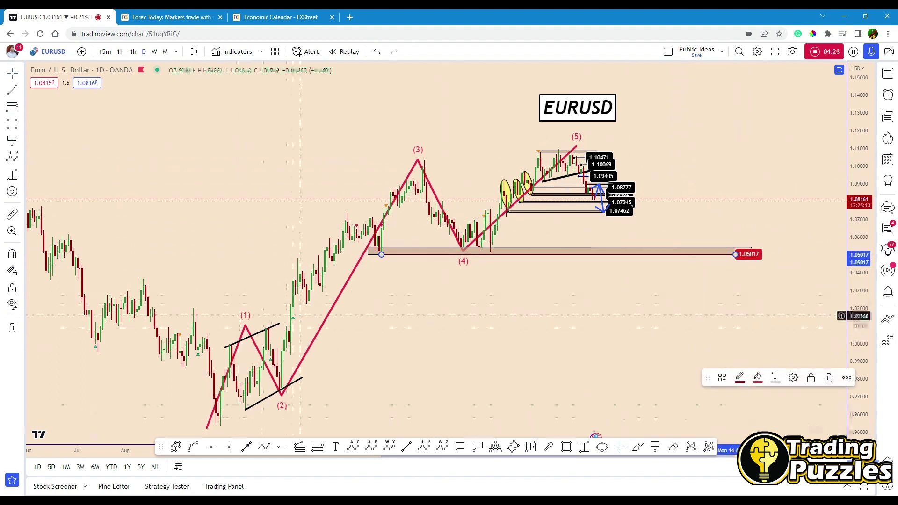
- Brush a falling stroke from point (5) and a wavy path past the latest price, and undo the strokes
left_click(638, 448)
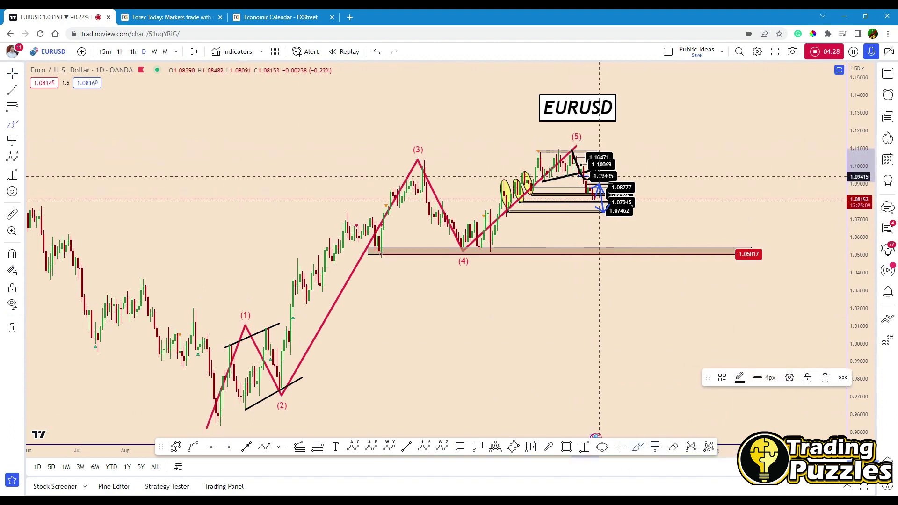
left_click_drag(615, 195, 631, 170)
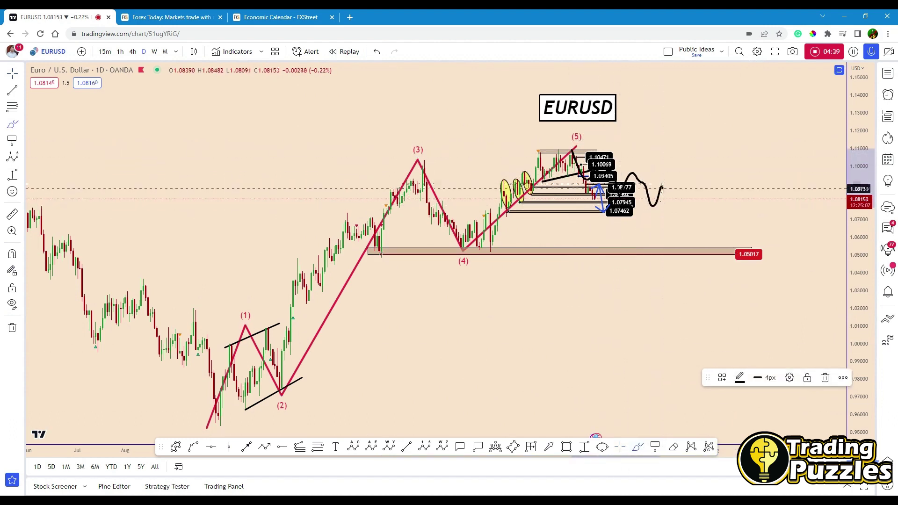
key("ctrl+z")
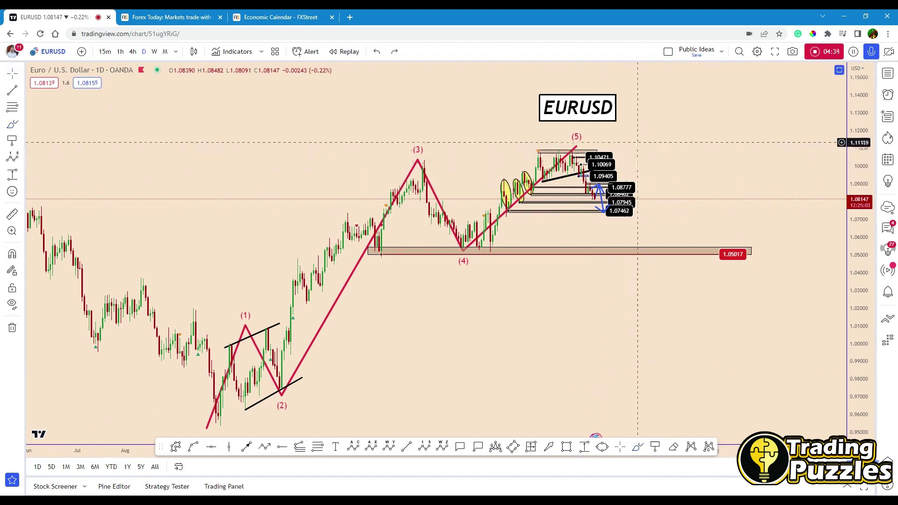
- Delete the small support zones, their price labels, the neckline and the projection arrows around the latest price
left_click_drag(644, 164, 602, 224)
mouse_move(651, 163)
left_mouse_down()
mouse_move(632, 226)
mouse_move(593, 227)
mouse_move(606, 209)
left_mouse_up()
key("Delete")
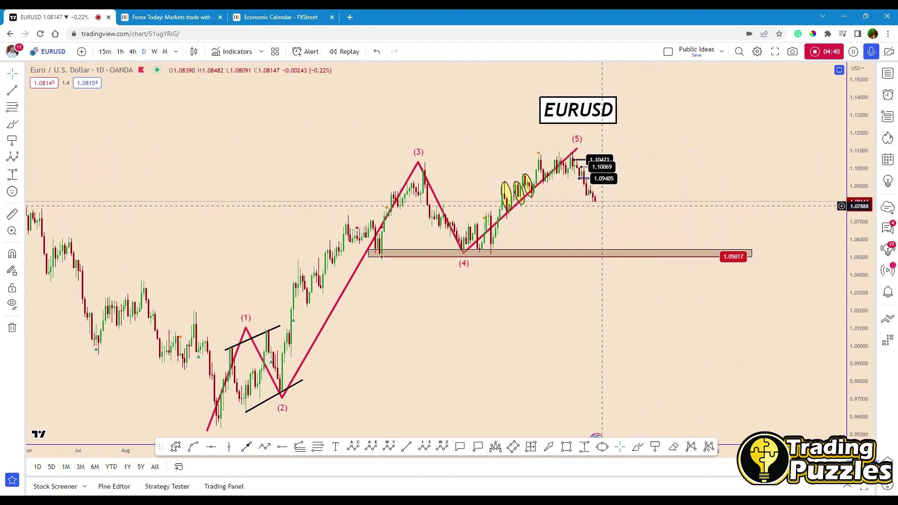
key("Delete")
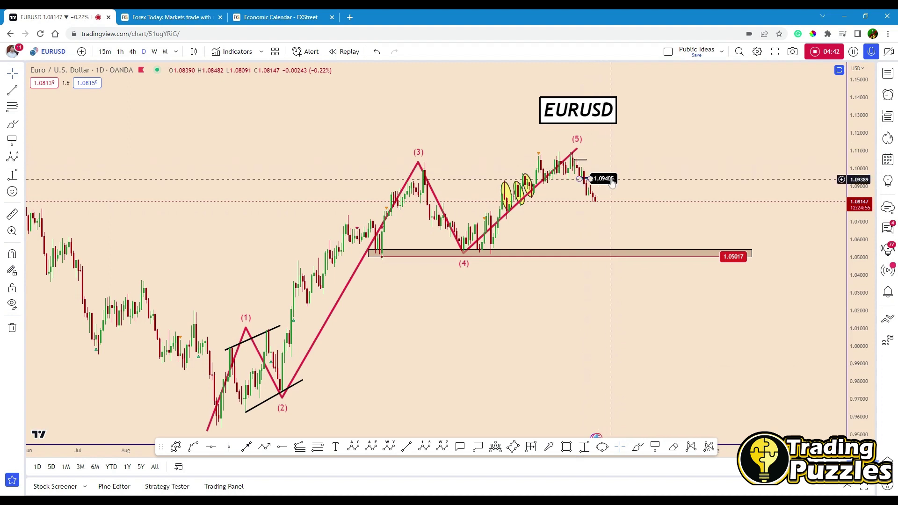
- Brush possible declines from point (5) to the 1.05017 support zone, underline that zone, and undo the strokes and the previous deletions
left_click(638, 447)
mouse_move(579, 161)
left_mouse_down()
mouse_move(618, 179)
mouse_move(670, 257)
left_mouse_up()
left_click_drag(580, 162, 620, 242)
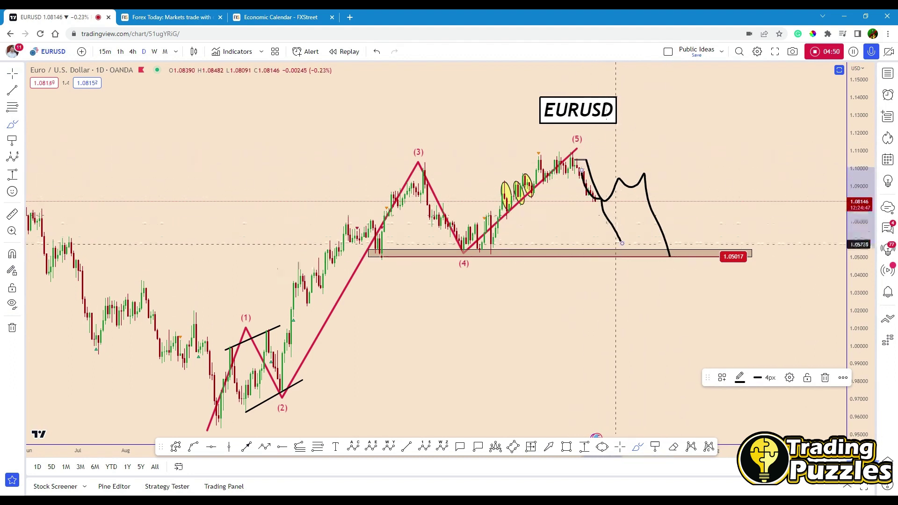
left_click_drag(627, 250, 611, 247)
left_click_drag(379, 255, 718, 249)
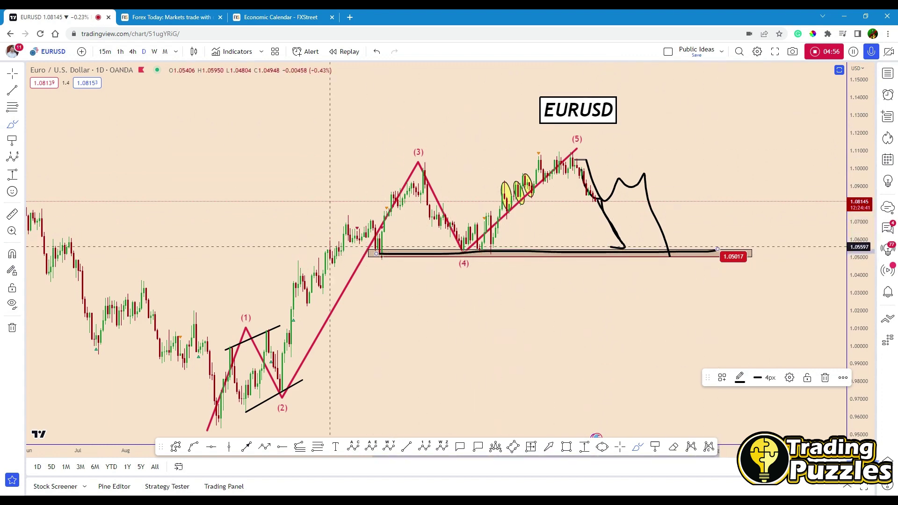
key("ctrl+z")
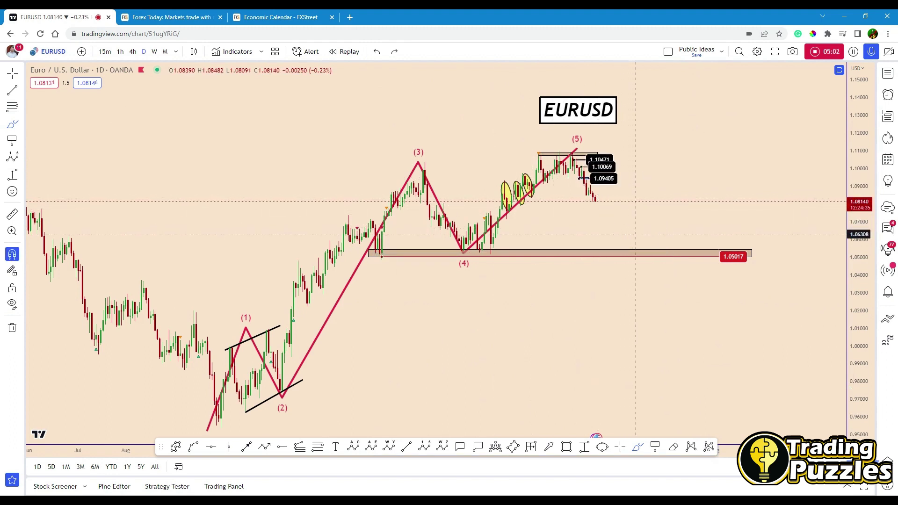
key("ctrl+z")
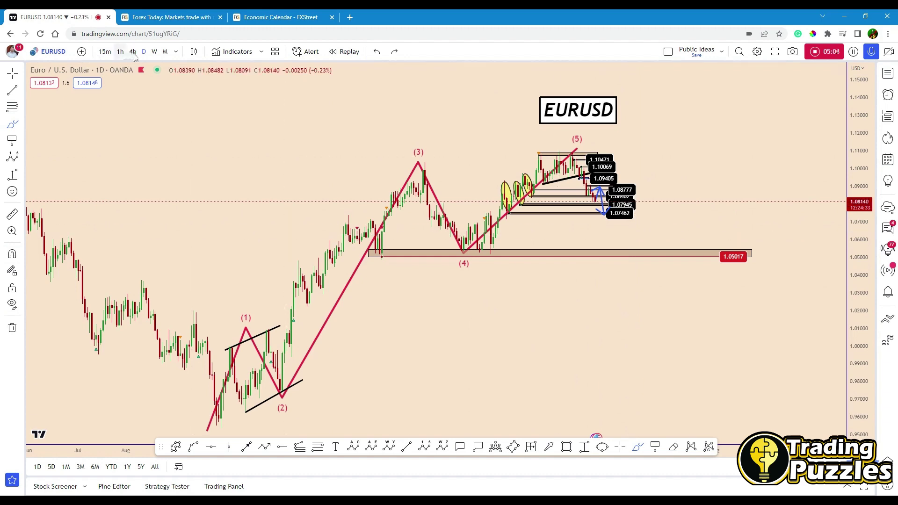
- Switch the chart to the 4-hour timeframe and scale the price axis to fit the resistance and support zones
left_click(132, 51)
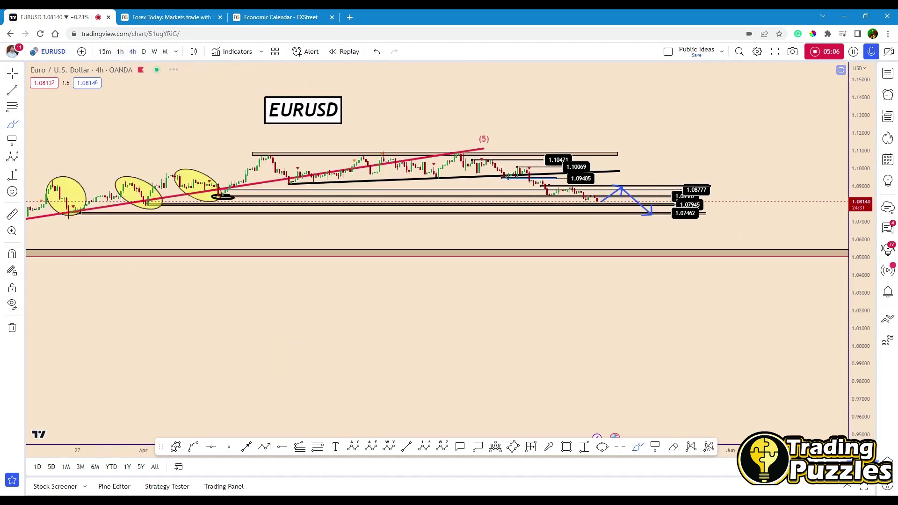
right_click(856, 214)
left_click(857, 212)
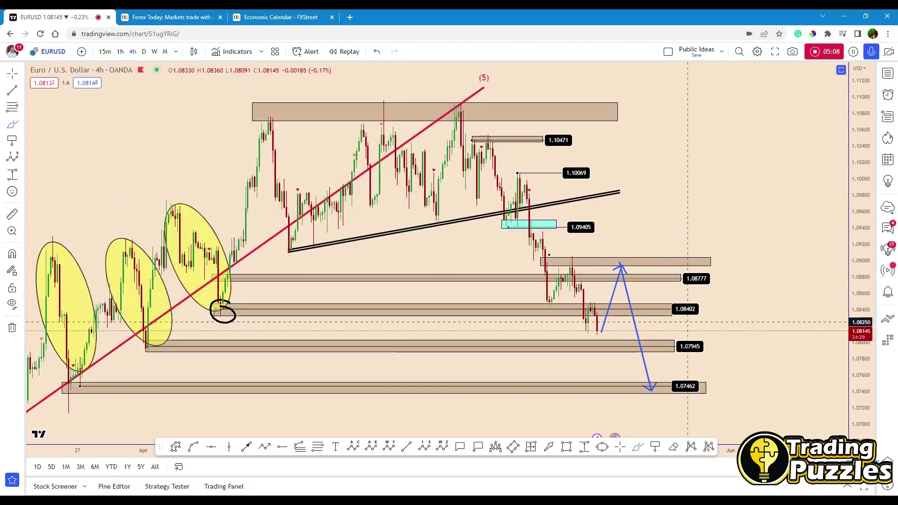
left_click_drag(858, 233, 858, 350)
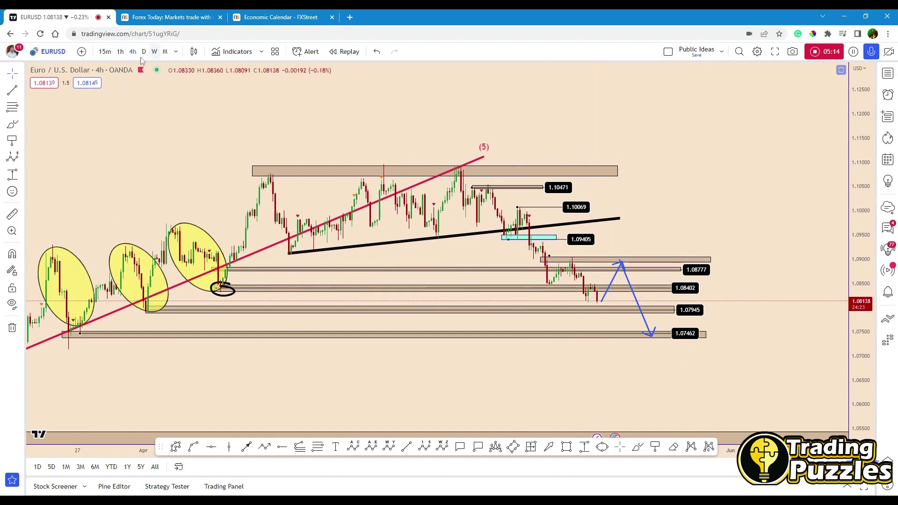
- Switch the chart to the 1-hour timeframe and frame the latest decline together with the projection arrows
left_click(120, 52)
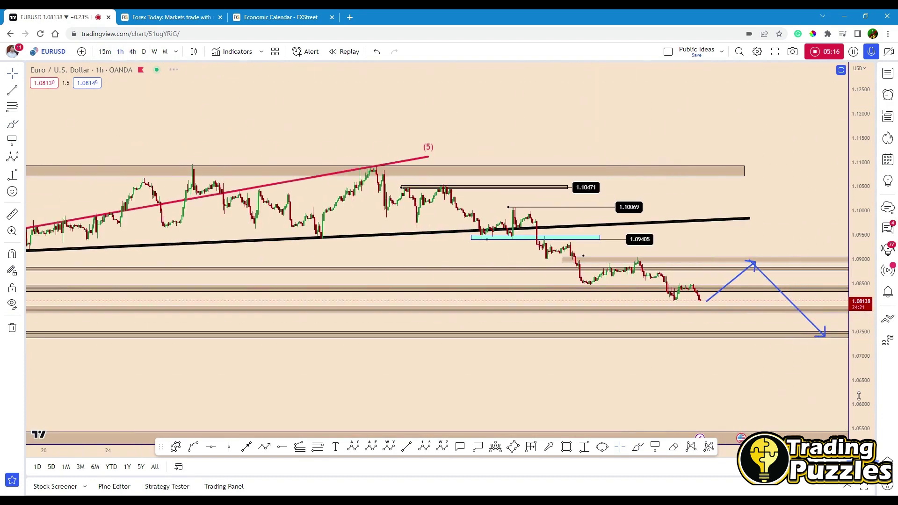
scroll(837, 317, "up", 5)
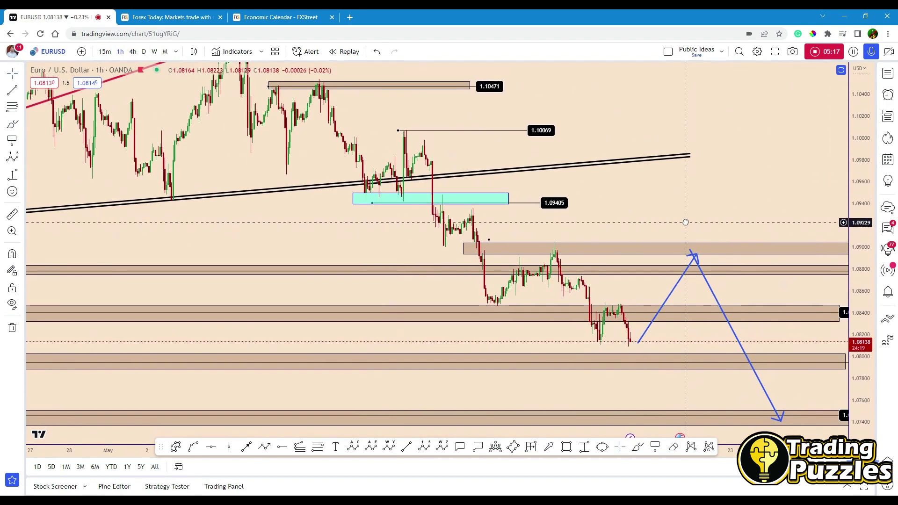
left_click(609, 352)
left_click_drag(664, 330, 635, 328)
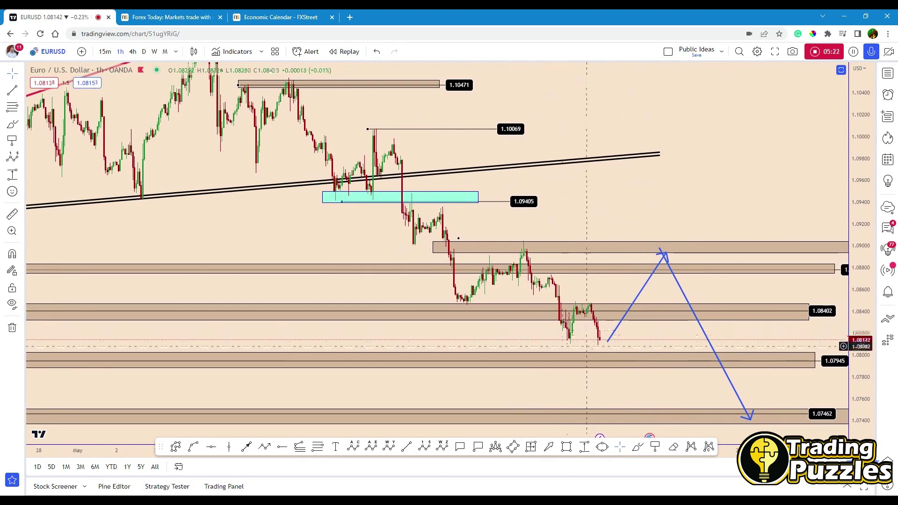
- Brush a rising channel around the pullback to the 1.09 zone and the drop after it, and undo the strokes
left_click(637, 446)
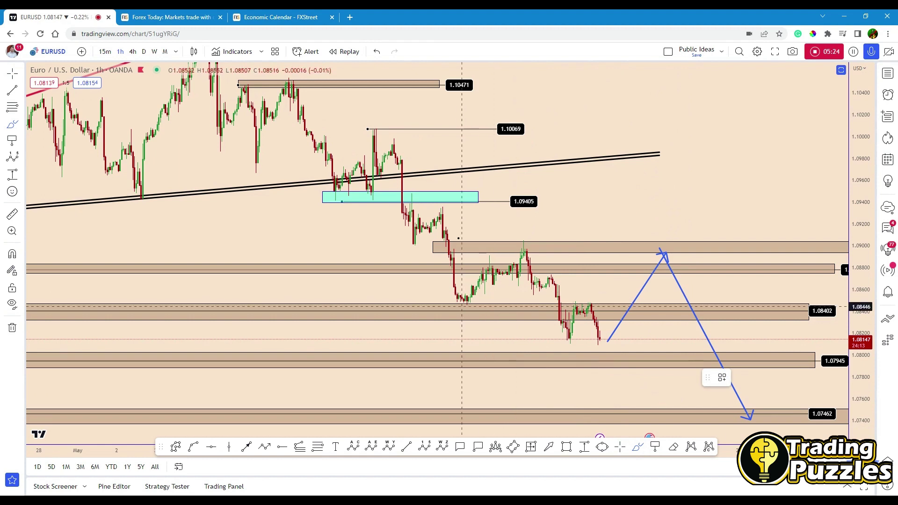
left_click_drag(464, 305, 584, 261)
left_click_drag(453, 293, 535, 237)
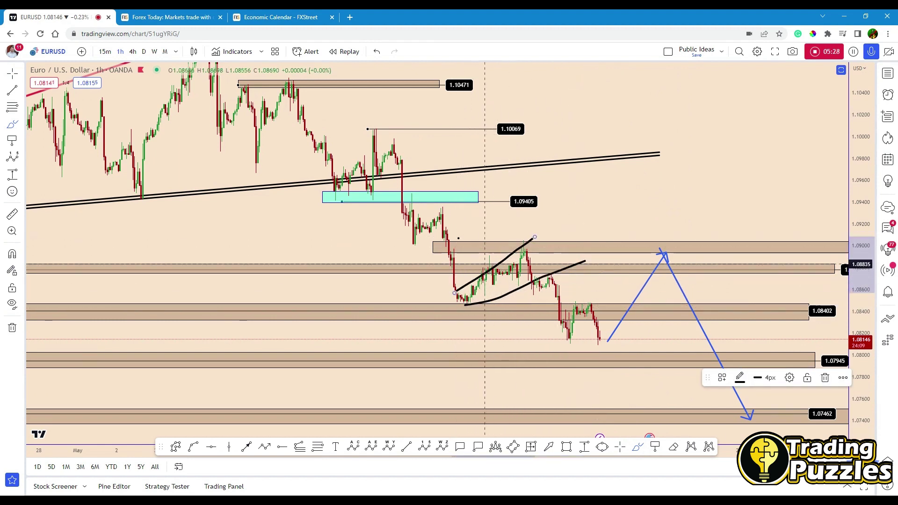
left_click_drag(551, 279, 570, 337)
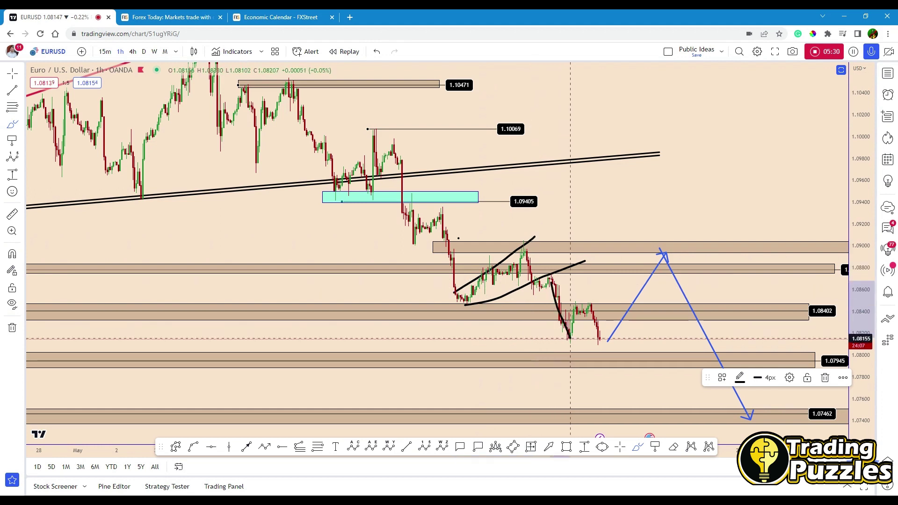
key("ctrl+z")
key("ctrl+z")
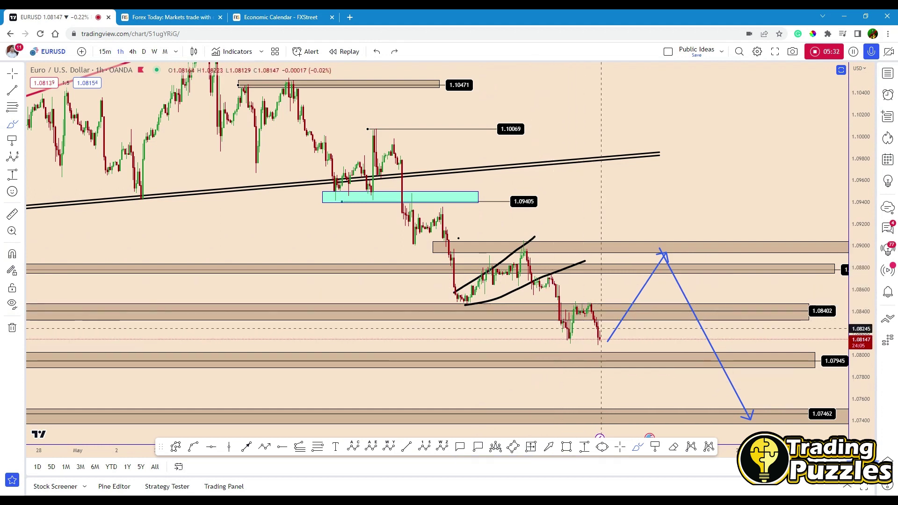
key("ctrl+z")
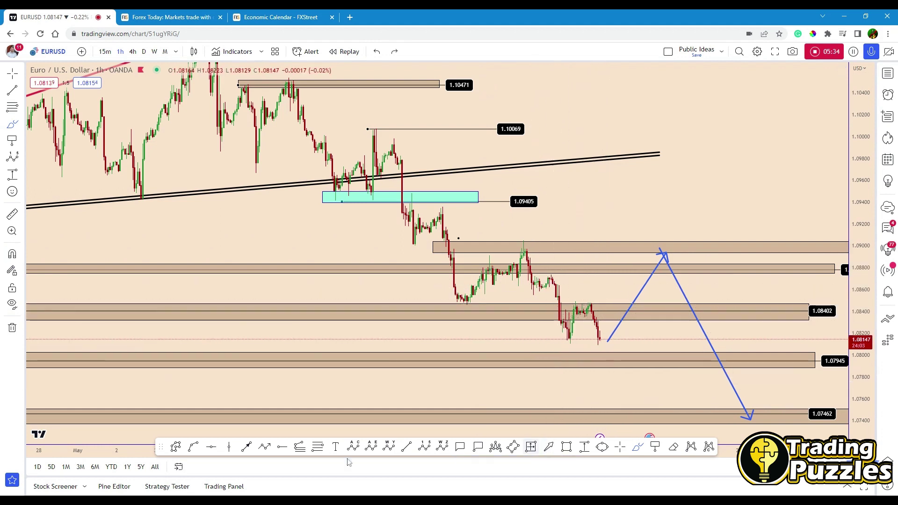
- Draw an Elliott Correction Wave at the latest lows, with a and c at about 1.0848 and b at about 1.0808
left_click_drag(565, 341, 571, 314)
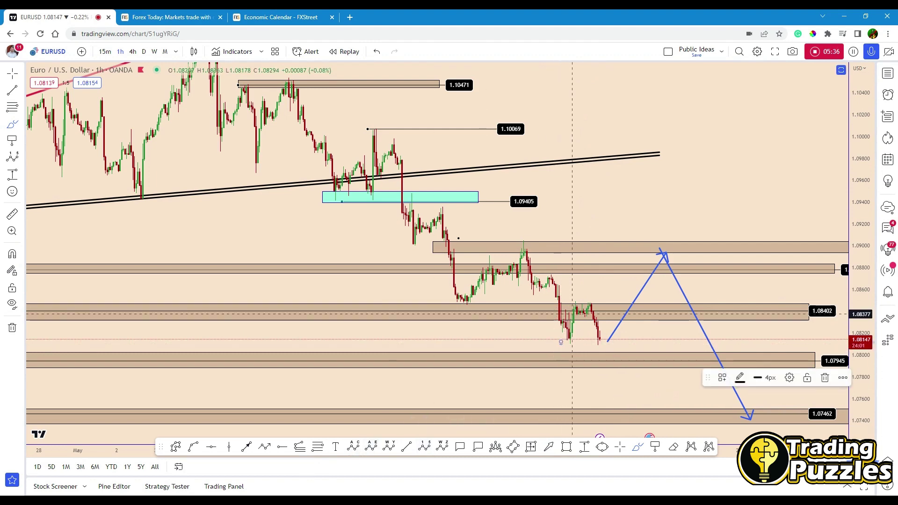
left_click(353, 447)
left_click(562, 346)
left_click(577, 303)
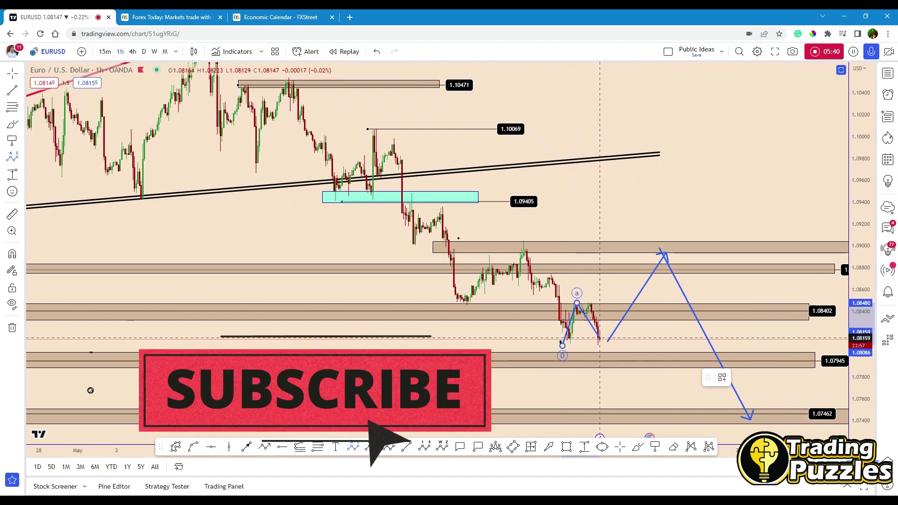
left_click(604, 346)
left_click(618, 305)
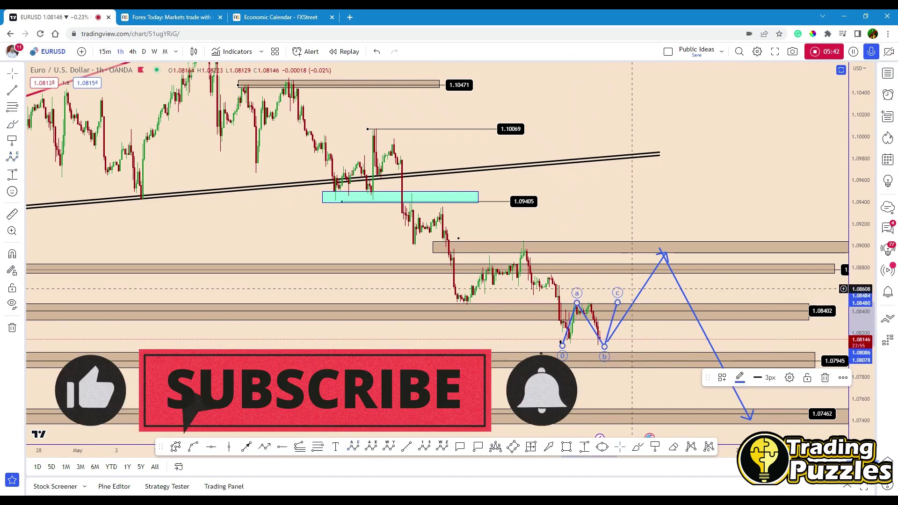
- Delete the rising and falling blue projection arrows beside the latest price
left_click(642, 296)
left_click(638, 293)
key("Delete")
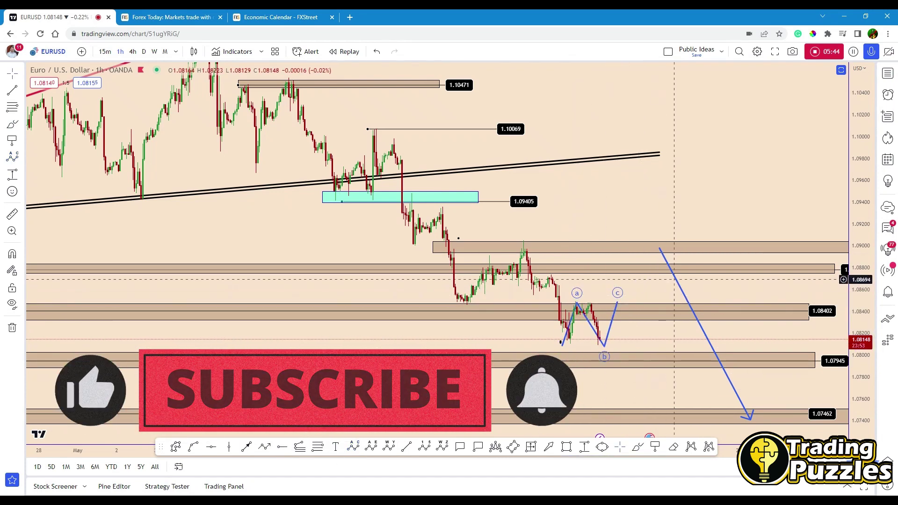
double_click(677, 282)
key("Delete")
left_click_drag(651, 285, 651, 256)
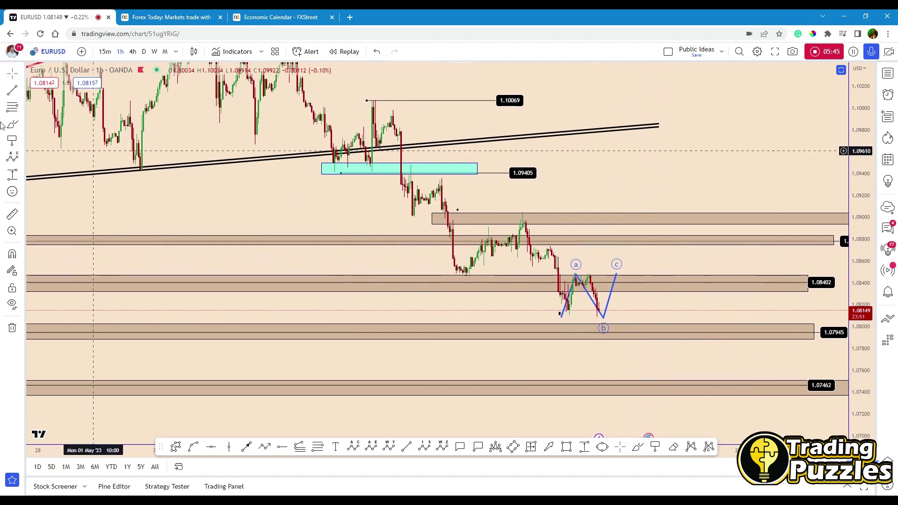
- Draw two horizontal trend lines bounding the a-b-c wave, one along its highs at about 1.0846 and one along its lows
left_click(12, 90)
key("alt+t")
left_click(561, 276)
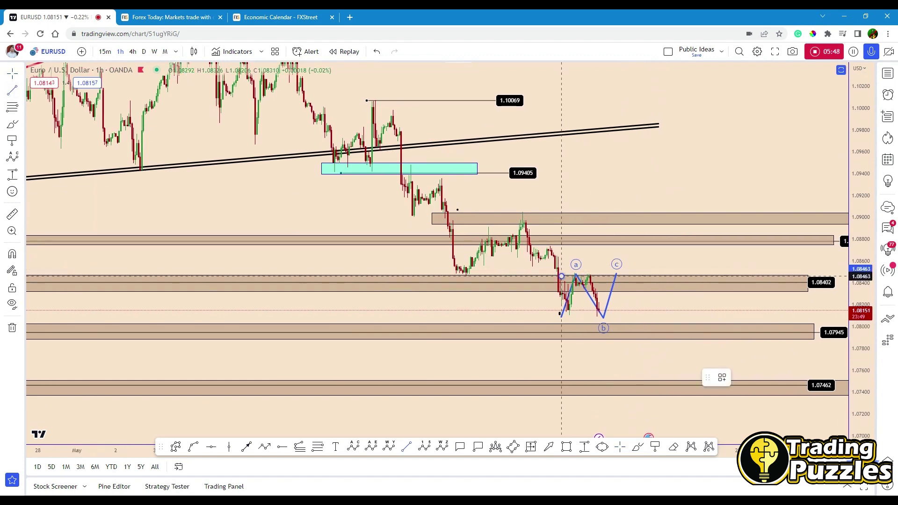
left_click(637, 276)
left_click_drag(637, 278, 628, 318)
key("ctrl+z")
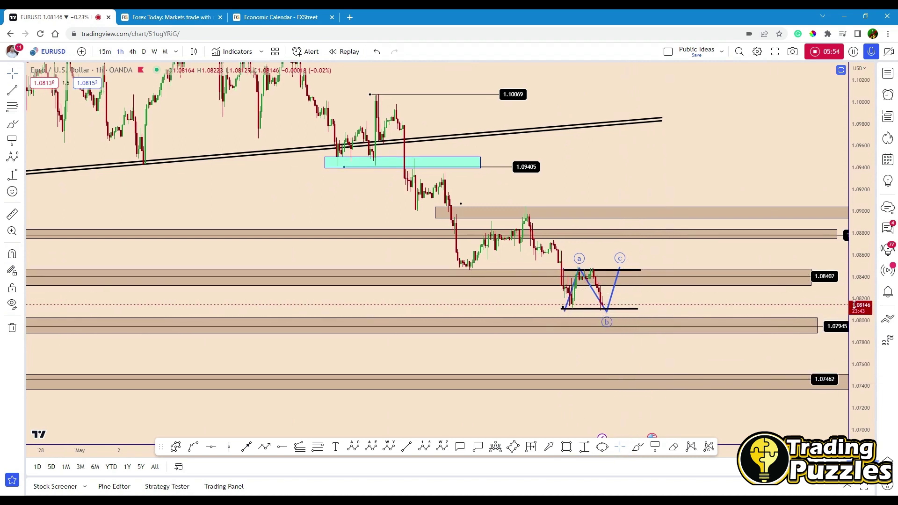
- Draw a path arrow falling from wave point c to just above the 1.07462 zone
left_click(264, 447)
left_click(620, 274)
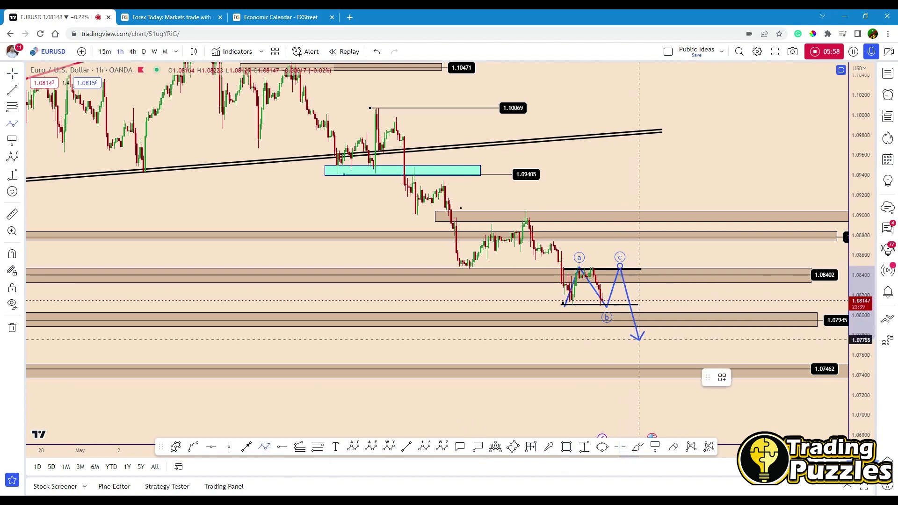
left_click(643, 359)
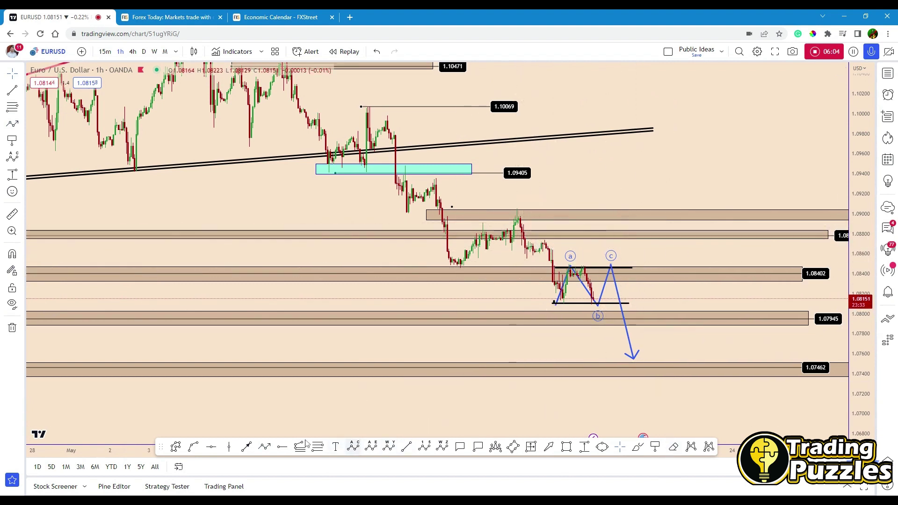
- Draw a second path arrow rising from wave point c to about 1.0898 and falling through the 1.07462 zone
left_click(264, 447)
left_click(611, 270)
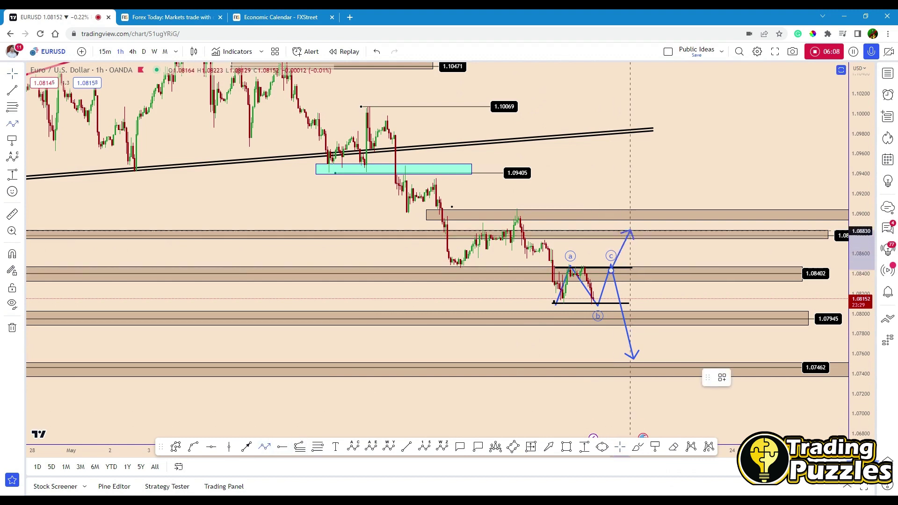
left_click(633, 216)
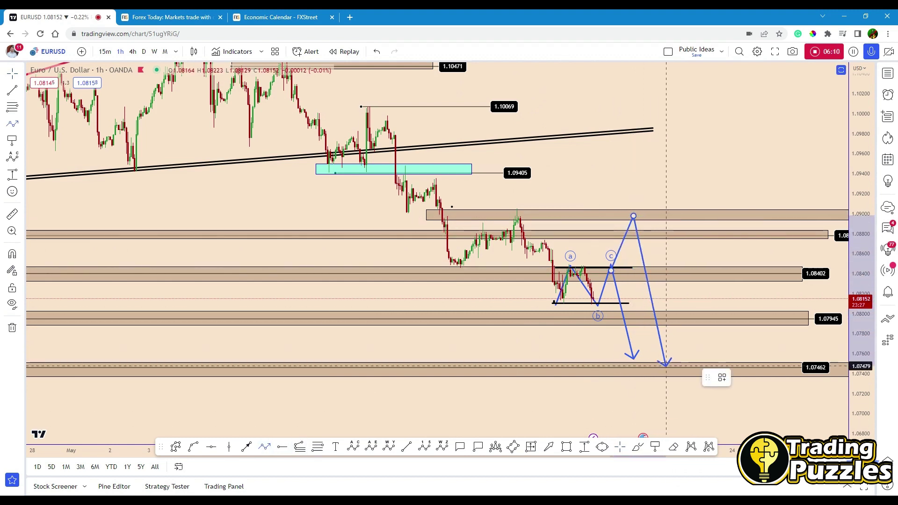
double_click(668, 378)
left_click(681, 375)
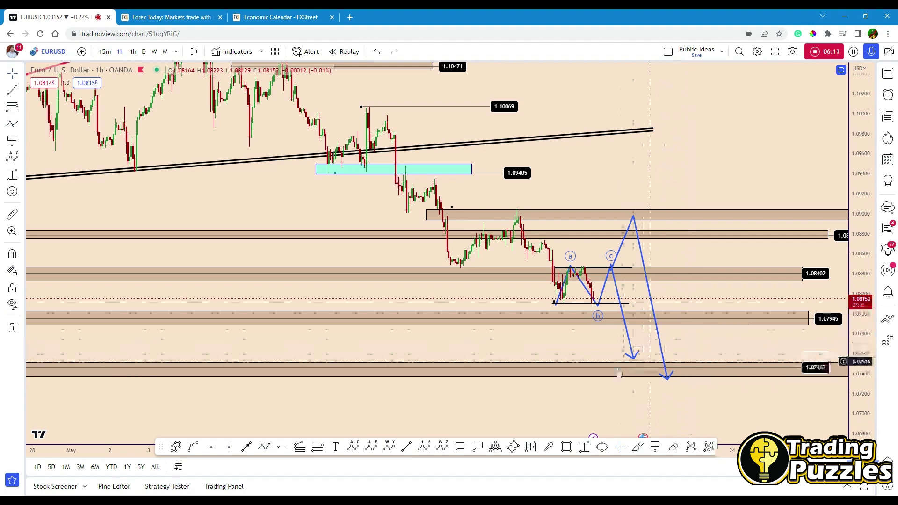
- Show the 4-hour chart and lower the EURUSD title to about 1.1285, above the wave (5) top
left_click(133, 51)
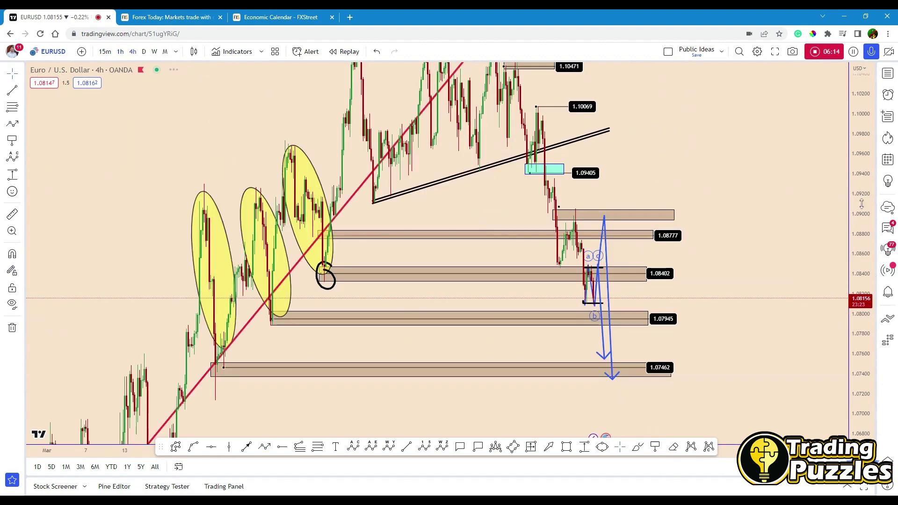
left_click_drag(717, 345, 780, 366)
scroll(688, 262, "up", 1)
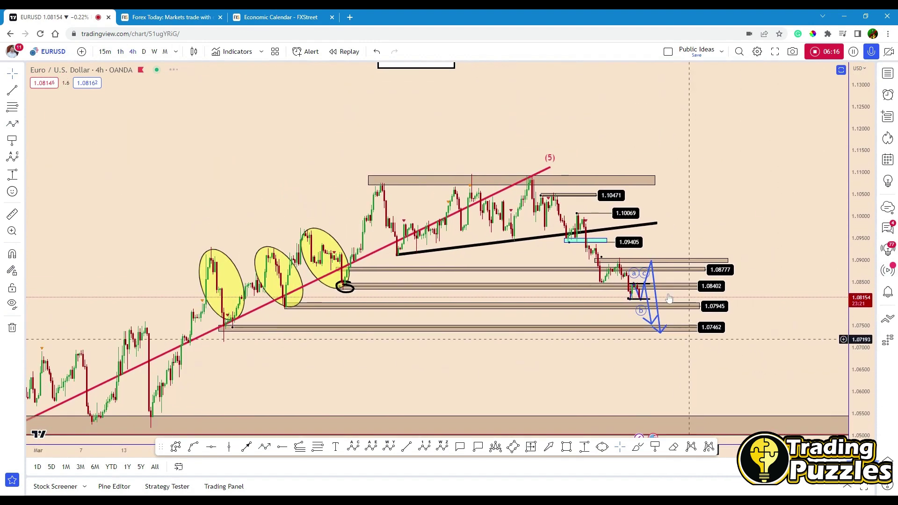
left_click_drag(434, 86, 434, 118)
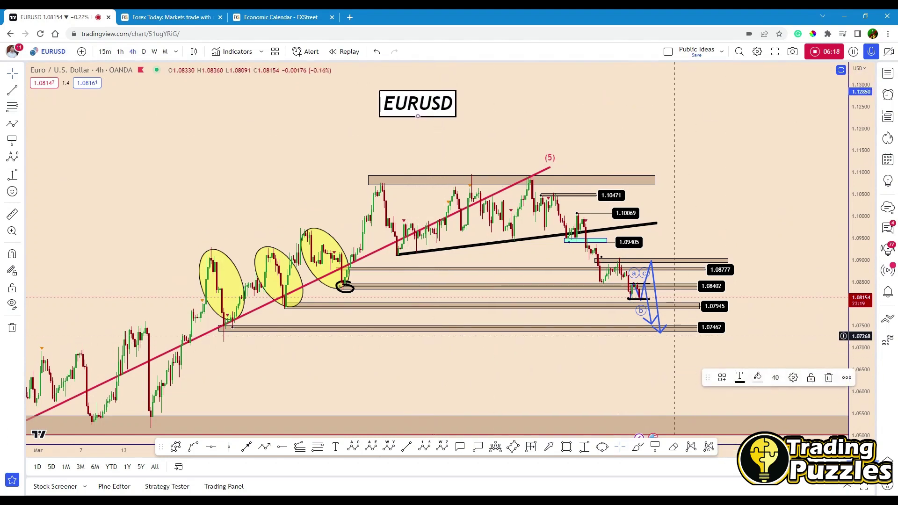
- Extend the tips of both falling path arrows down to the upper edge of the lowest brown zone, near 1.0550
left_click_drag(661, 332, 692, 413)
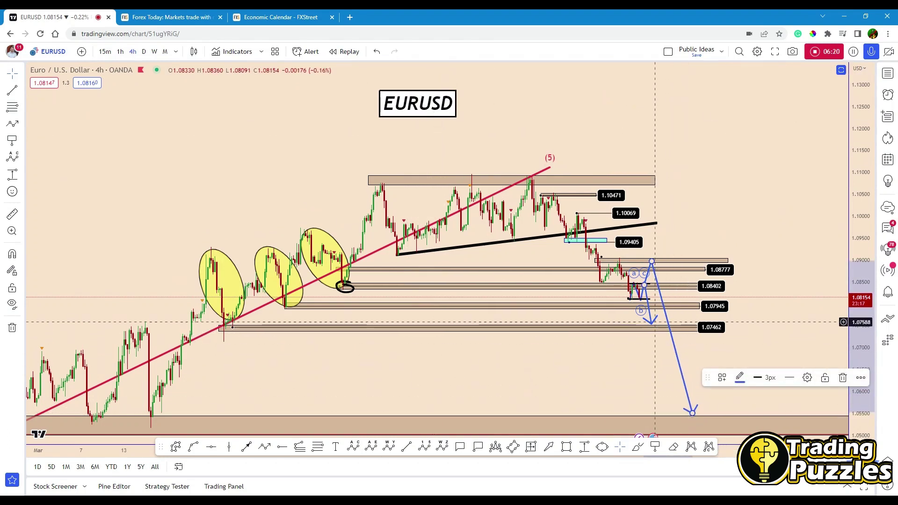
left_click_drag(651, 322, 700, 385)
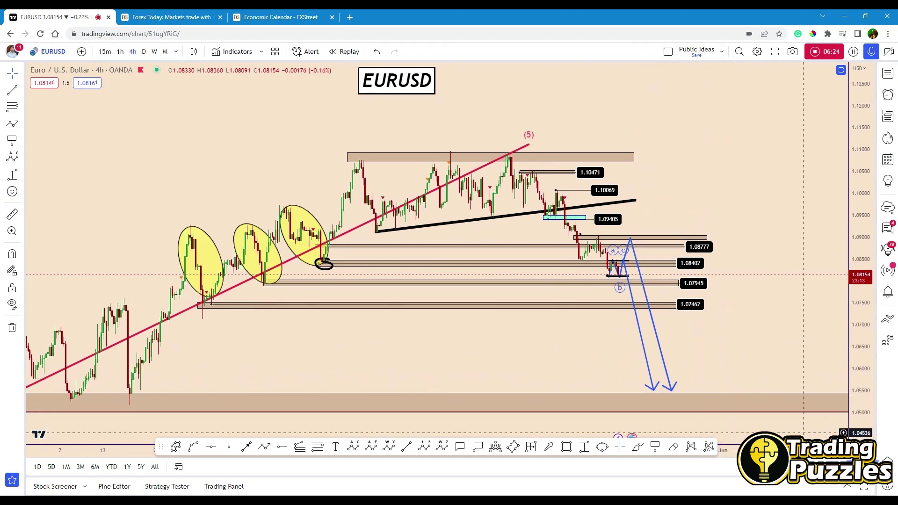
left_click_drag(863, 426, 864, 431)
left_click_drag(778, 335, 780, 340)
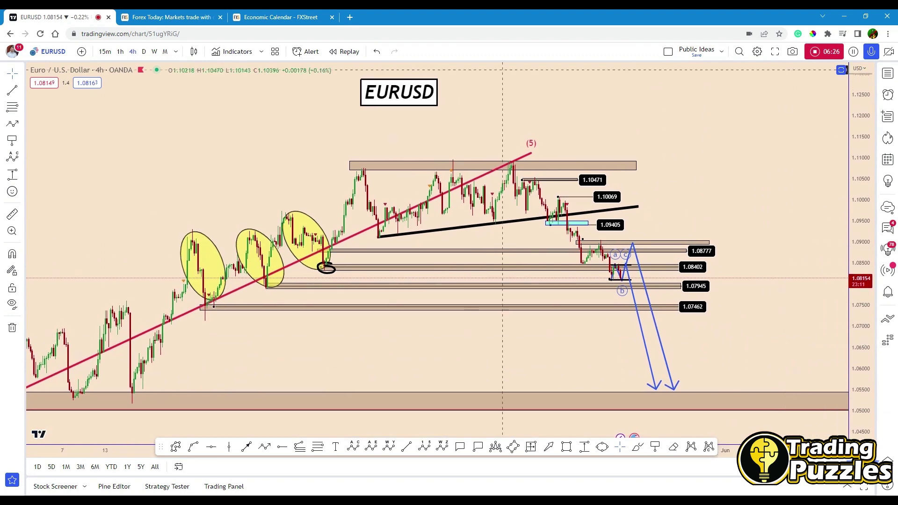
- Switch to the FXStreet Forex Today article and examine its headline, highlighting the words about market caution and the US debt ceiling talks
left_click(174, 15)
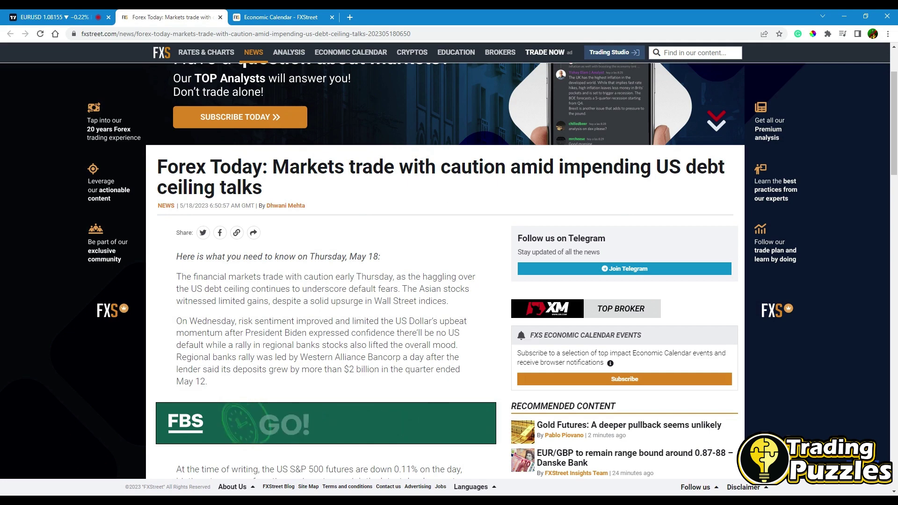
left_click_drag(273, 167, 429, 188)
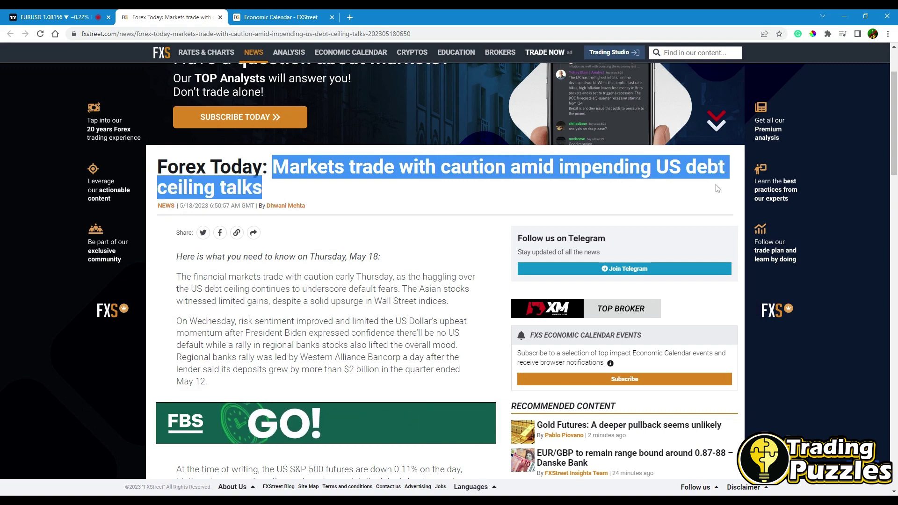
left_click(429, 188)
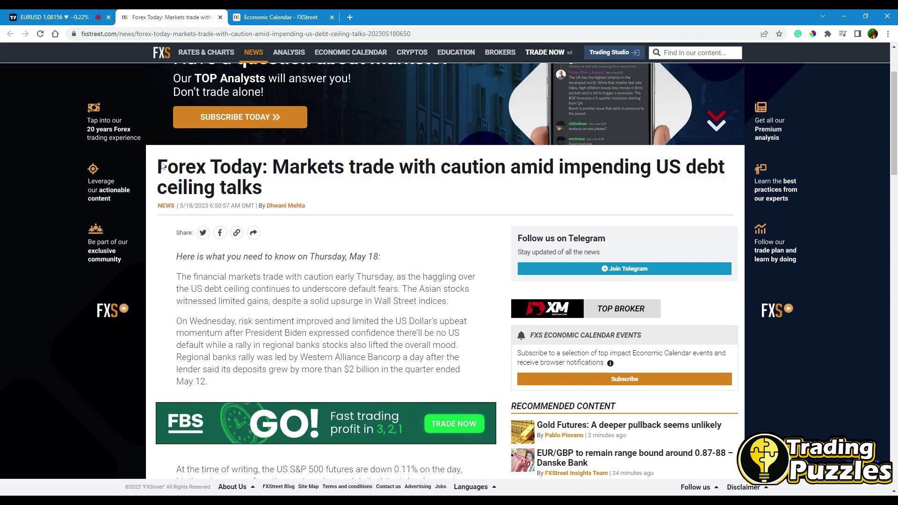
left_click_drag(163, 167, 304, 190)
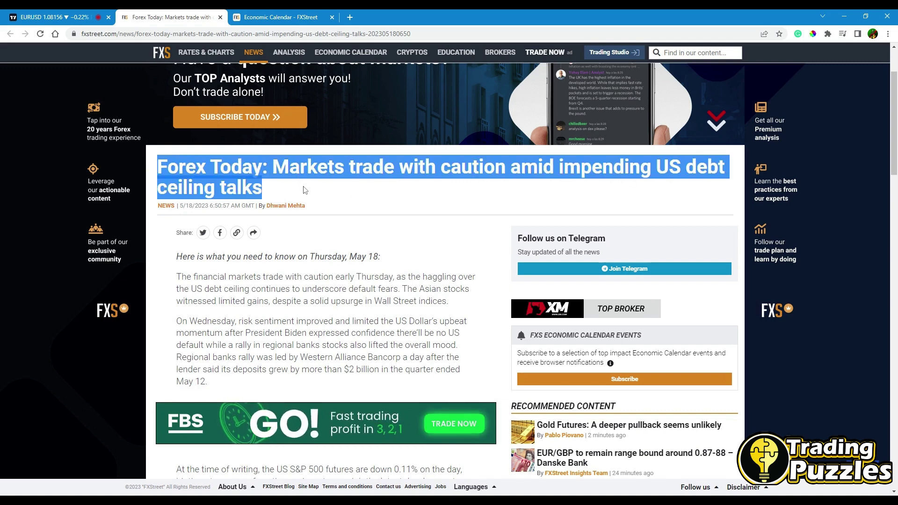
left_click(444, 188)
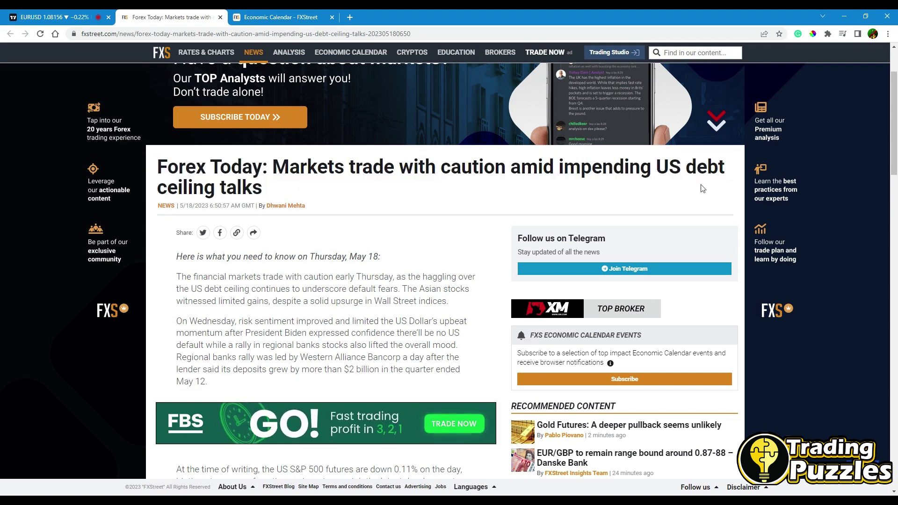
left_click_drag(657, 167, 698, 187)
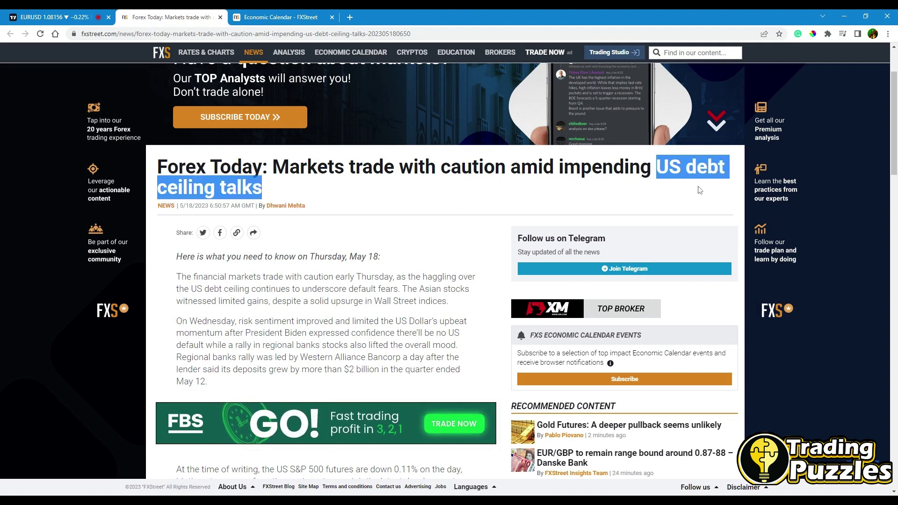
left_click(641, 190)
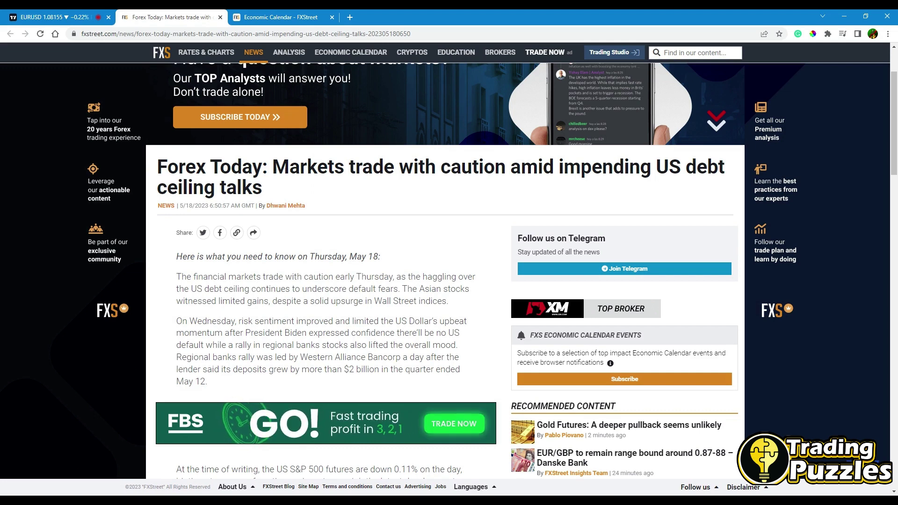
left_click_drag(669, 171, 670, 193)
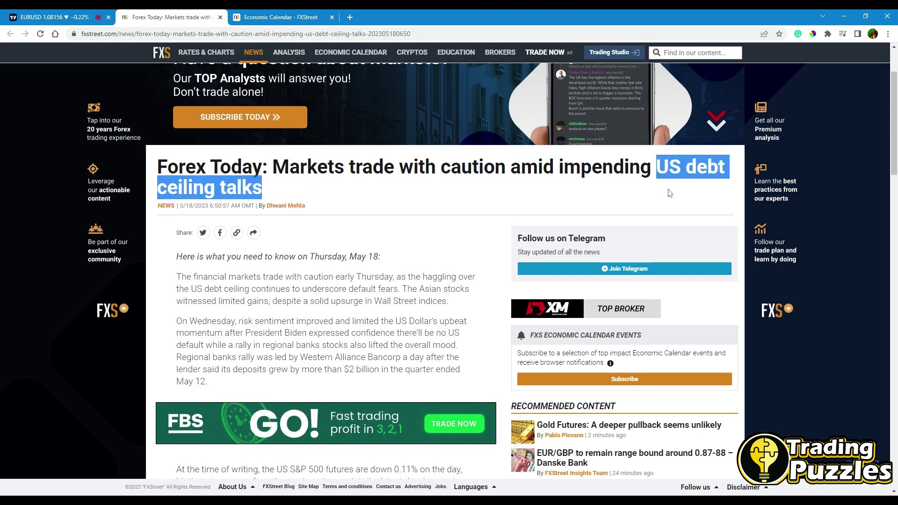
triple_click(359, 188)
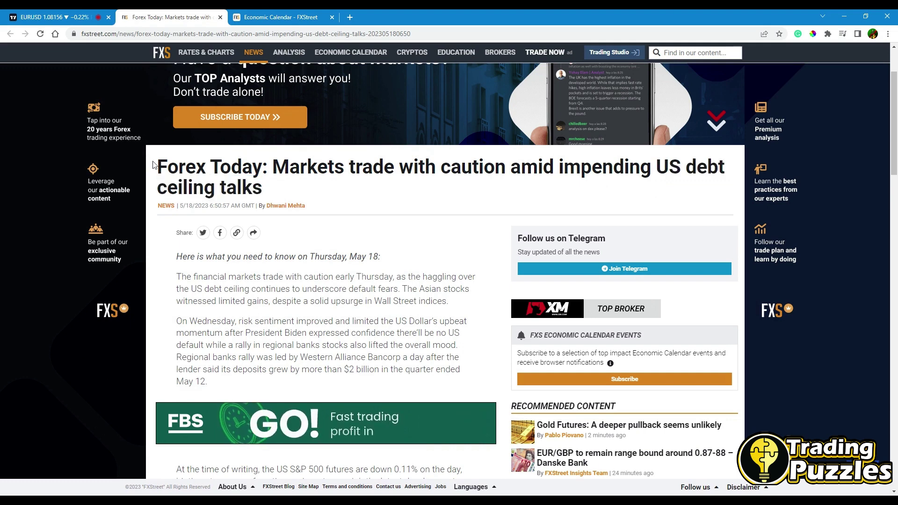
left_click(415, 203)
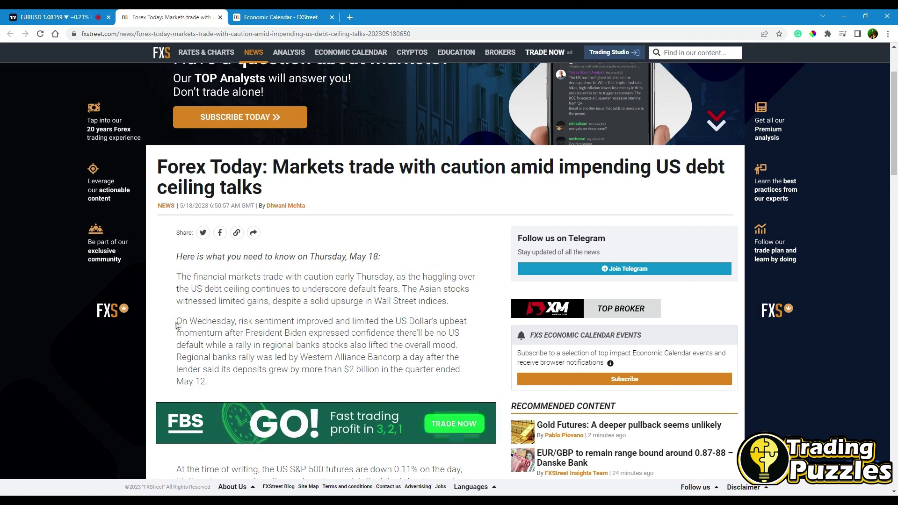
- Read the article's paragraph on Wednesday's risk sentiment, highlighting the passages on President Biden's confidence and the regional banks rally
left_click_drag(177, 323, 217, 321)
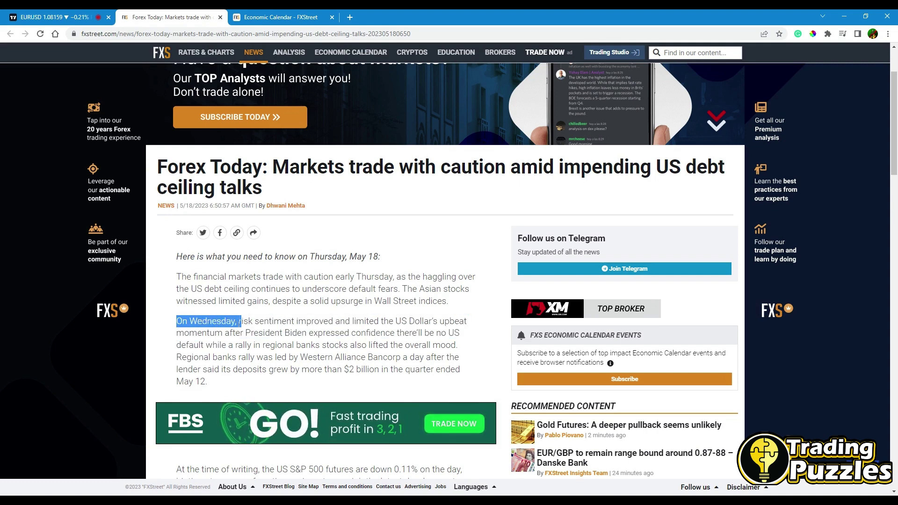
left_click_drag(345, 322, 215, 333)
left_click(214, 333)
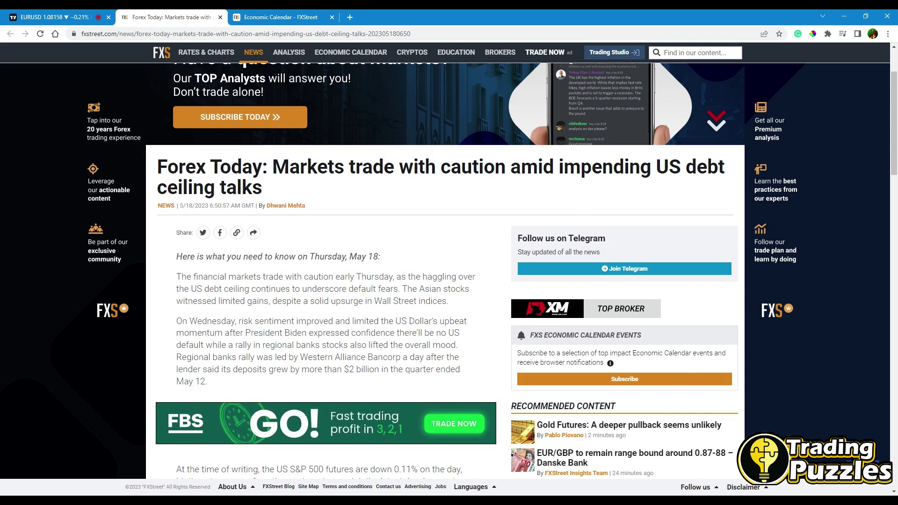
left_click_drag(325, 333, 237, 346)
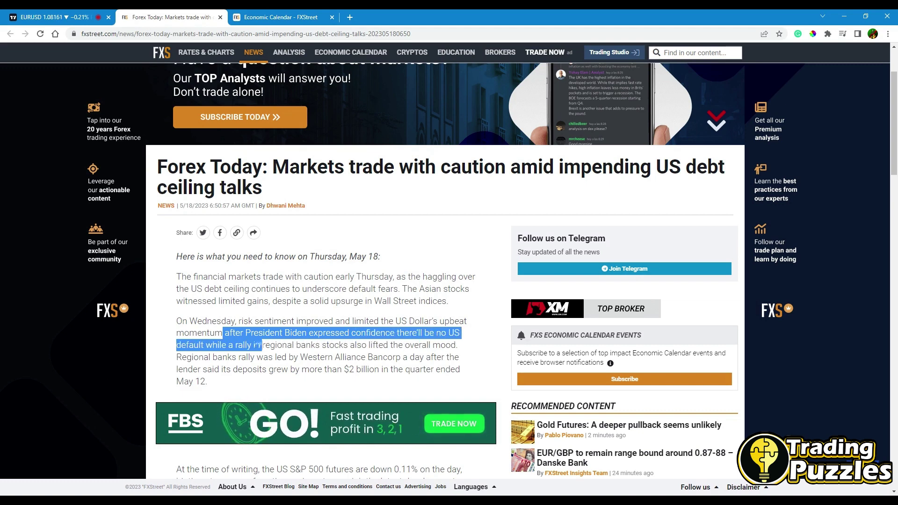
left_click_drag(295, 345, 456, 345)
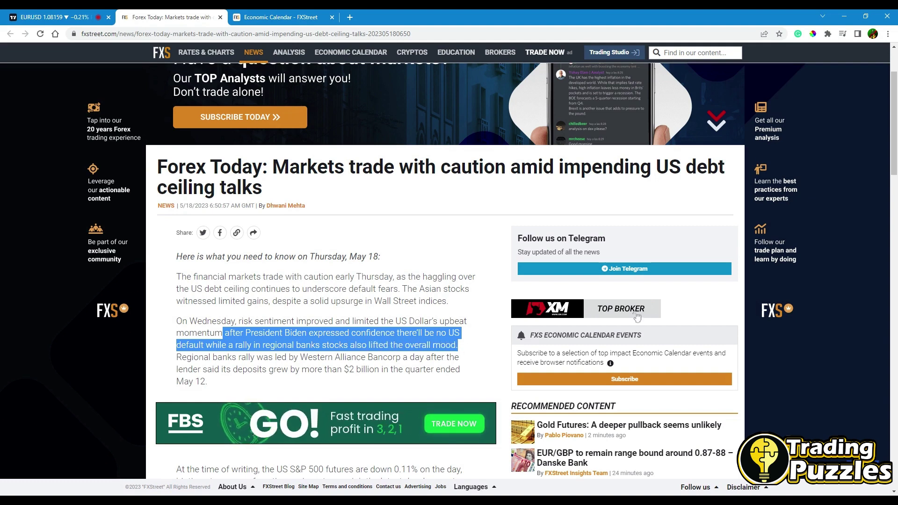
left_click(456, 345)
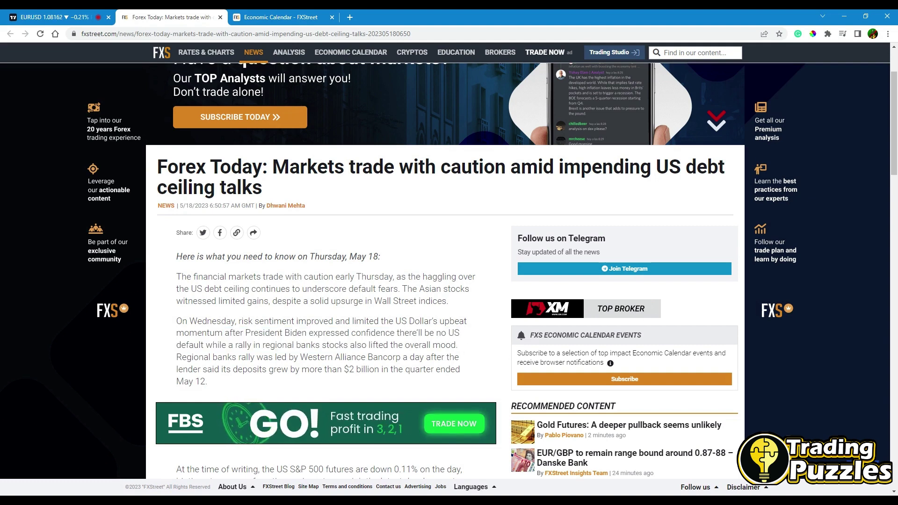
left_click_drag(245, 333, 390, 332)
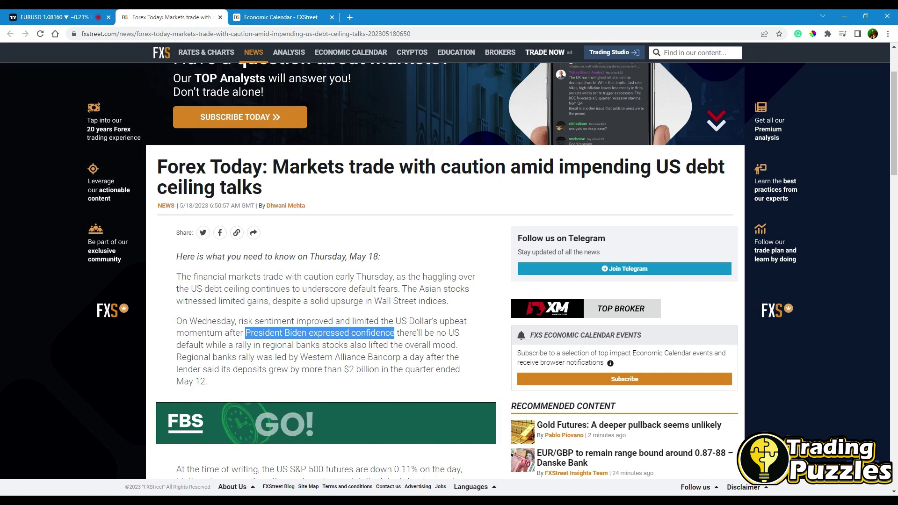
scroll(522, 271, "down", 1)
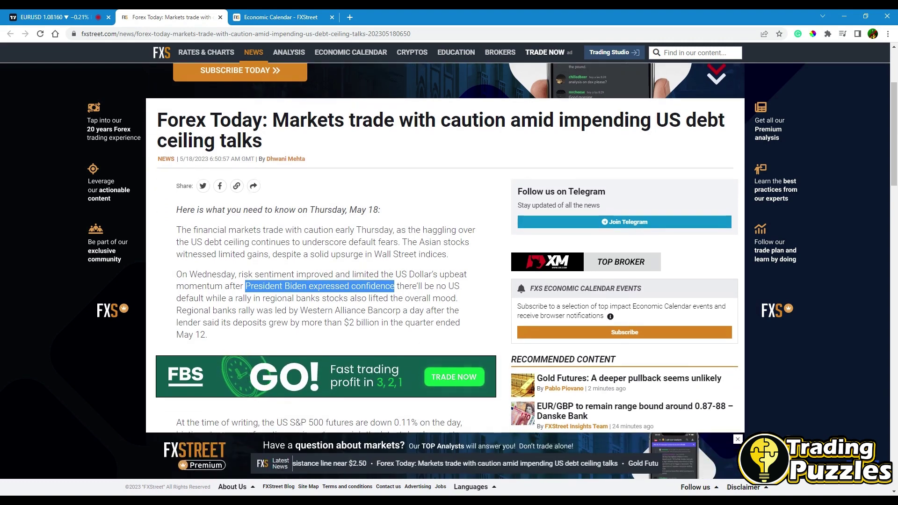
- Return to the TradingView chart, shift the EURUSD title down to about 1.1251 and nudge the first falling arrow's tip slightly outward
left_click(56, 21)
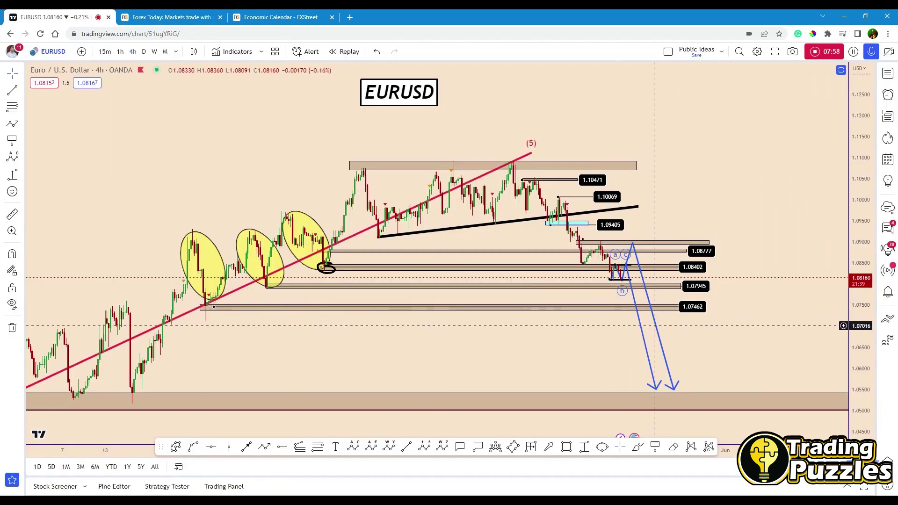
left_click_drag(421, 93, 435, 108)
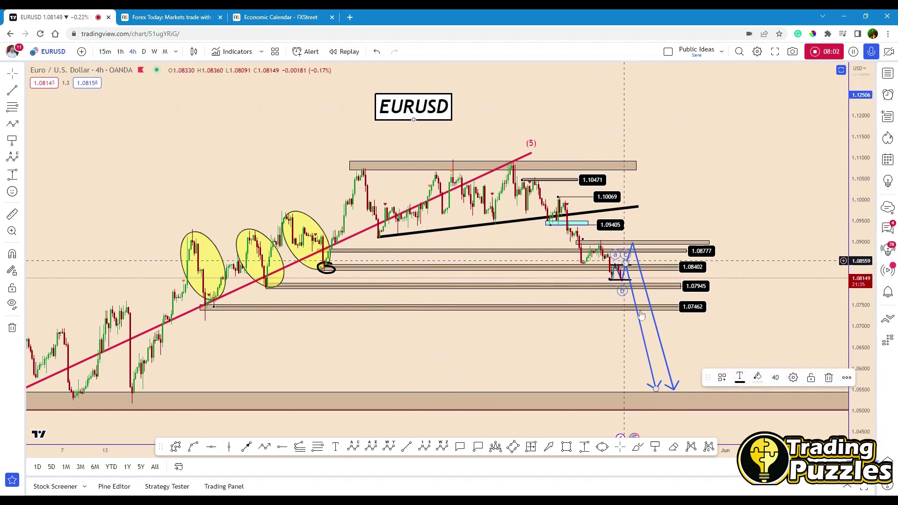
left_click(657, 392)
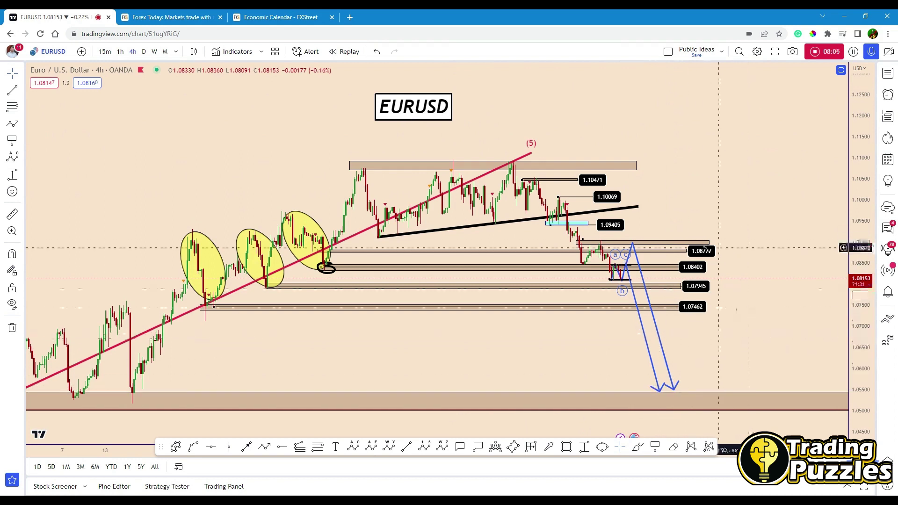